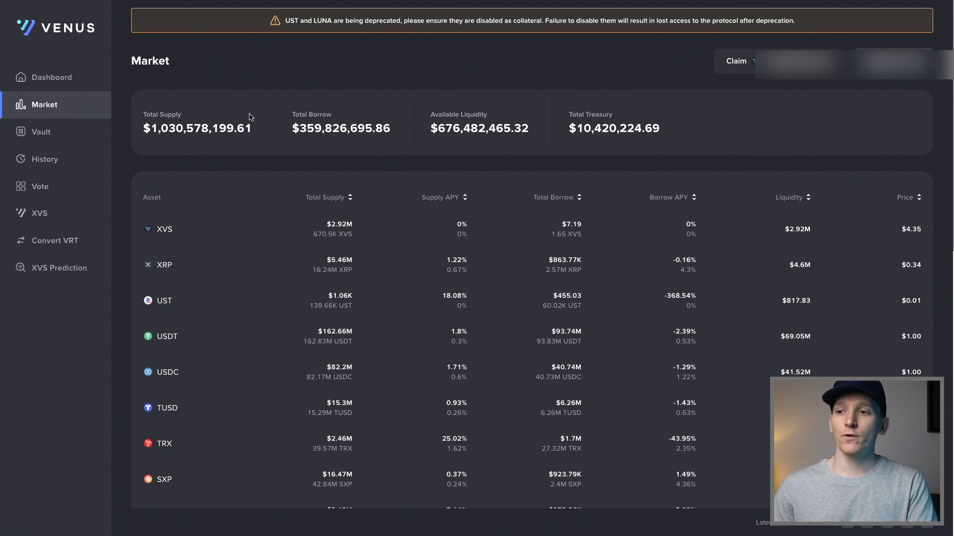
- Review the Market page's asset table, comparing total supply, supply APY, total borrow and borrow APY
scroll(237, 194, down, 3)
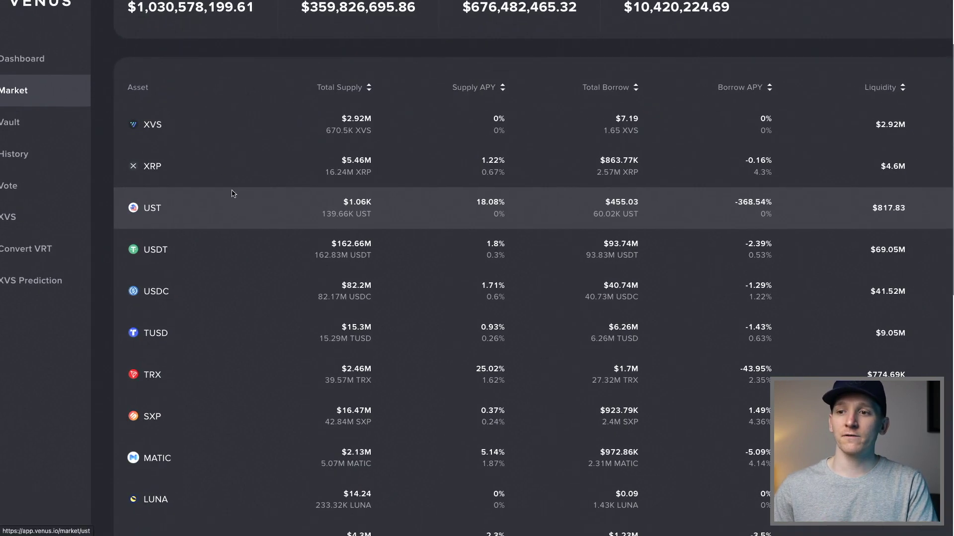
scroll(155, 449, up, 2)
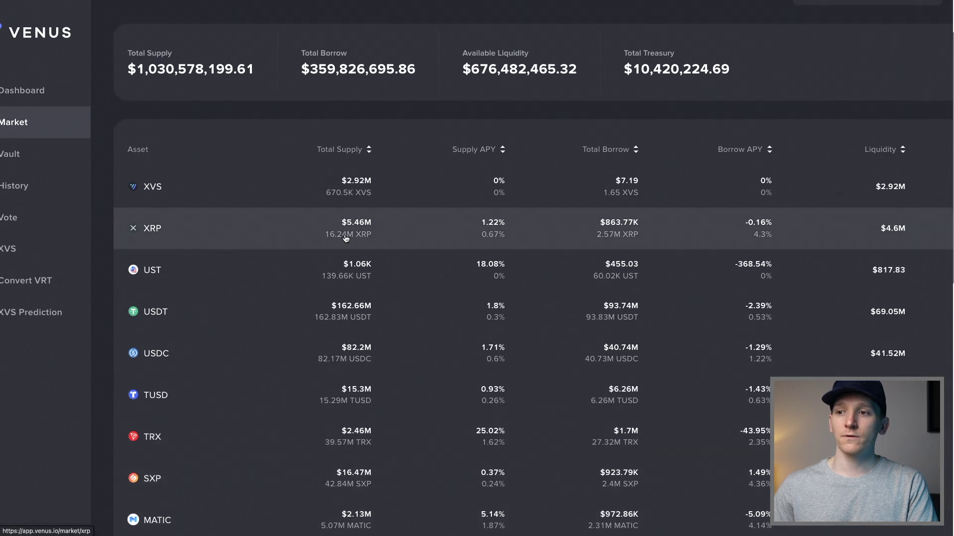
scroll(500, 114, down, 1)
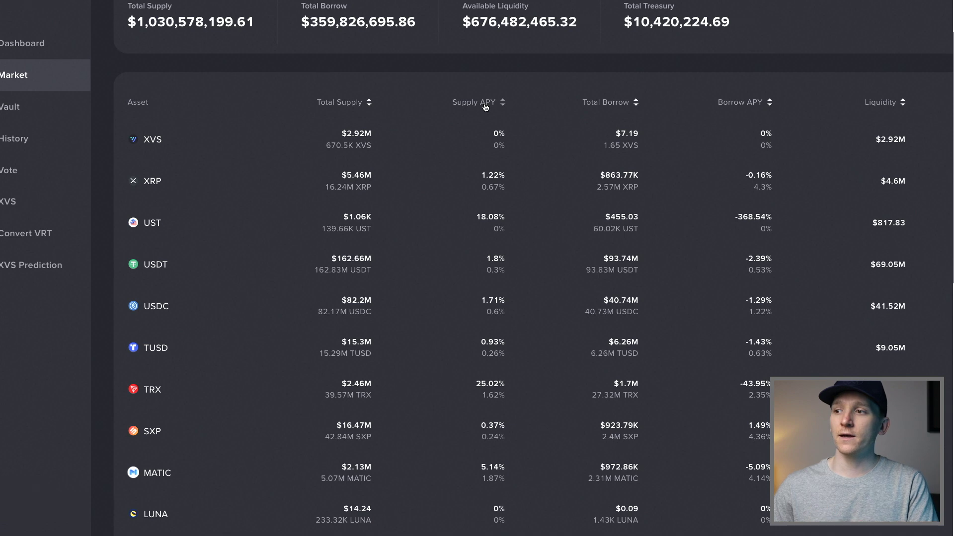
scroll(655, 118, right, 1)
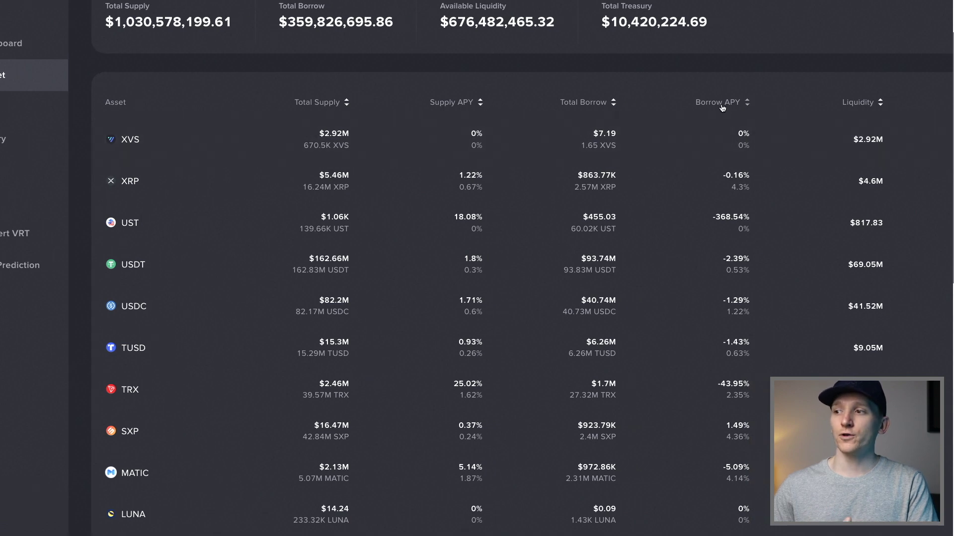
scroll(856, 109, right, 2)
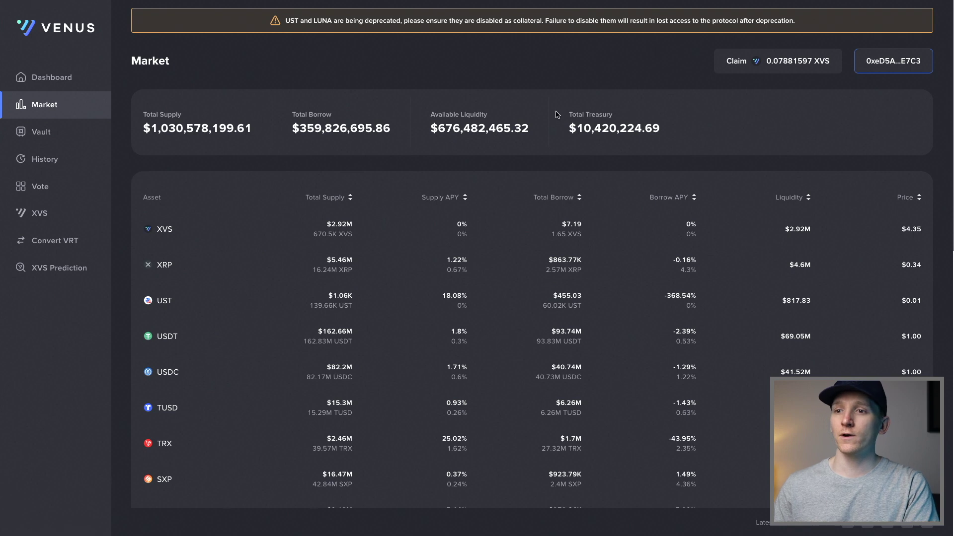
- Go to the Dashboard, log out the connected wallet and reconnect using MetaMask
click(44, 79)
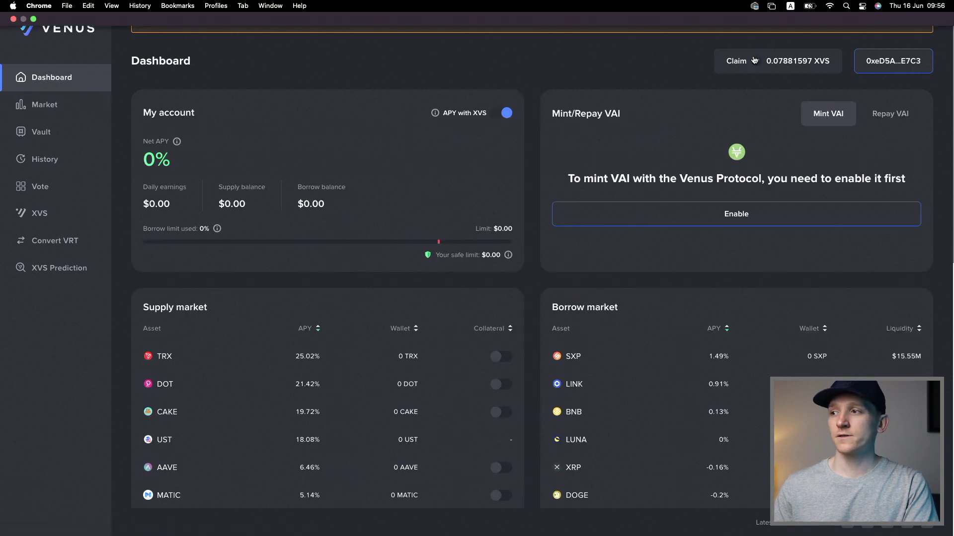
click(883, 61)
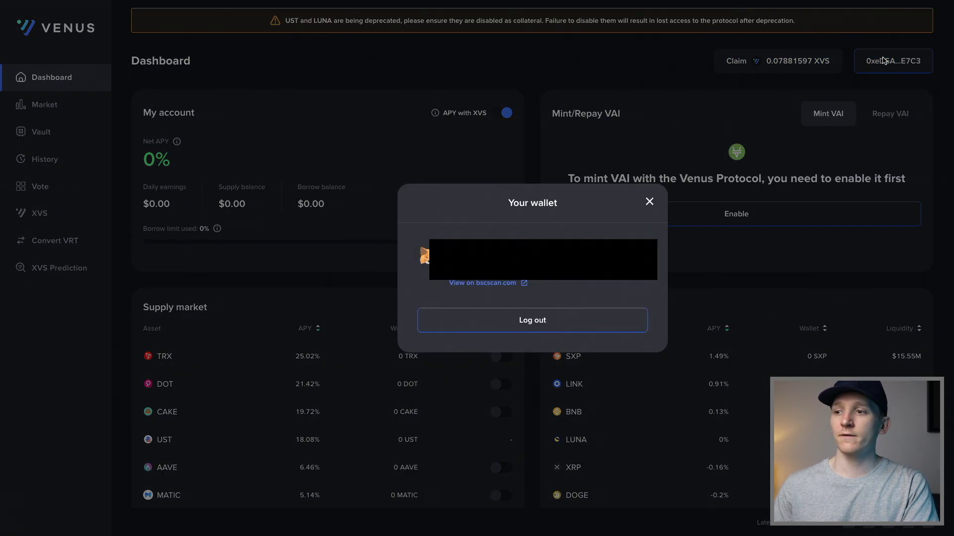
click(538, 320)
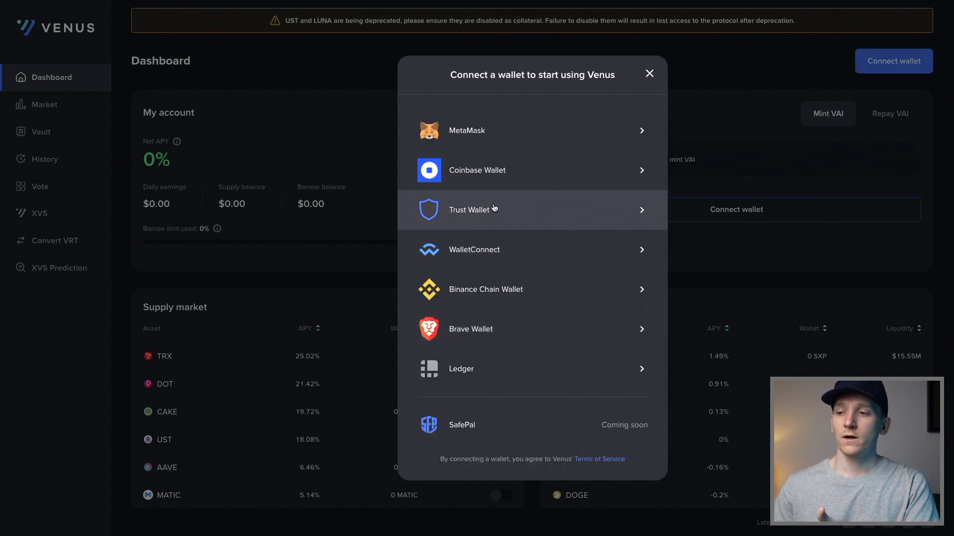
click(474, 133)
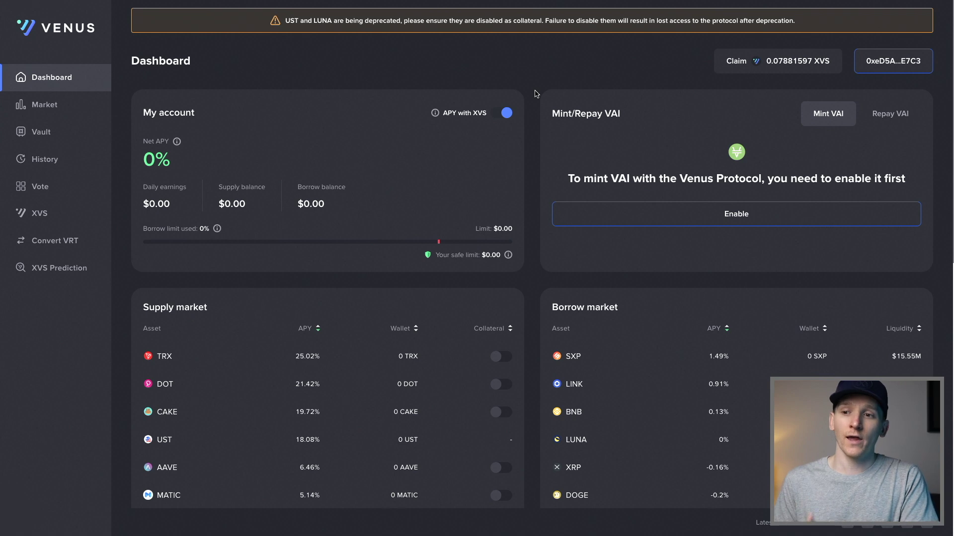
scroll(536, 93, down, 1)
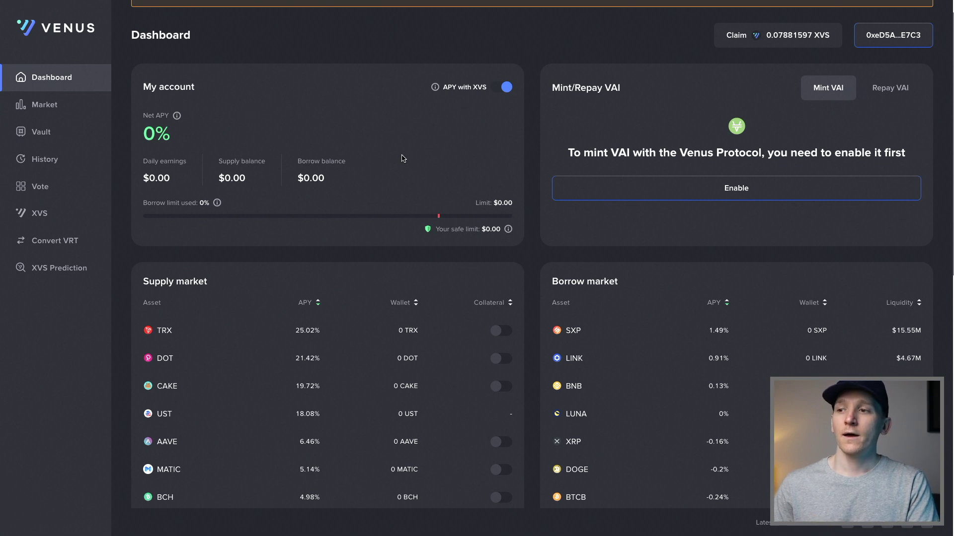
scroll(402, 156, down, 1)
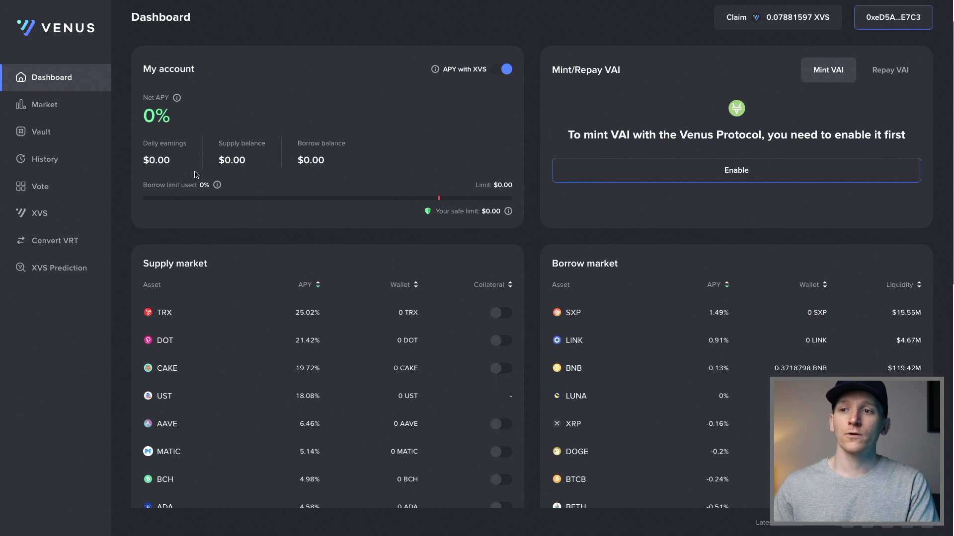
scroll(195, 174, up, 1)
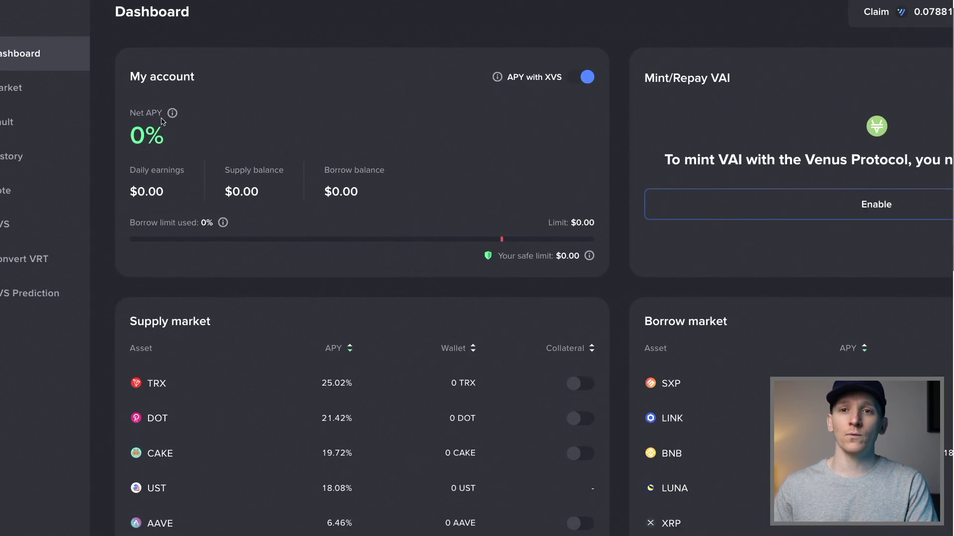
scroll(161, 124, down, 1)
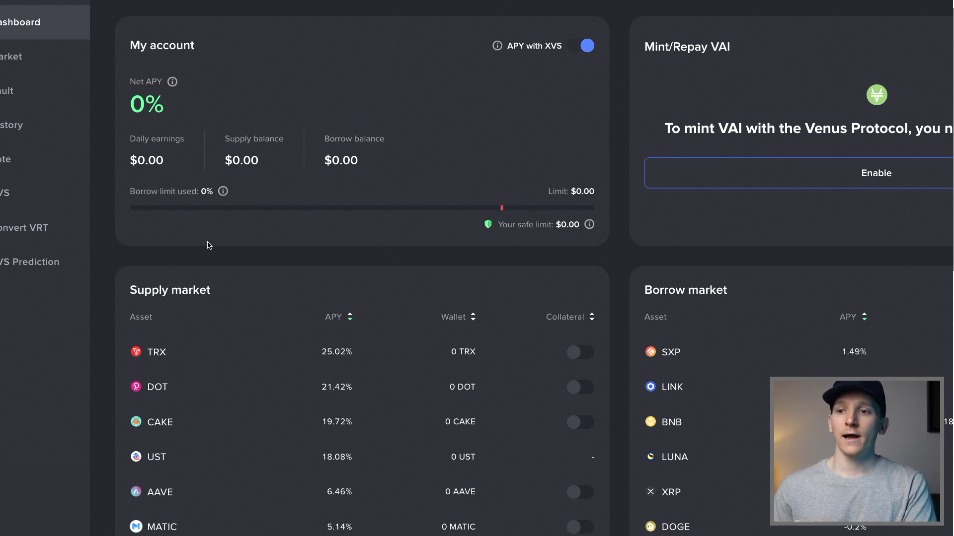
scroll(209, 228, down, 1)
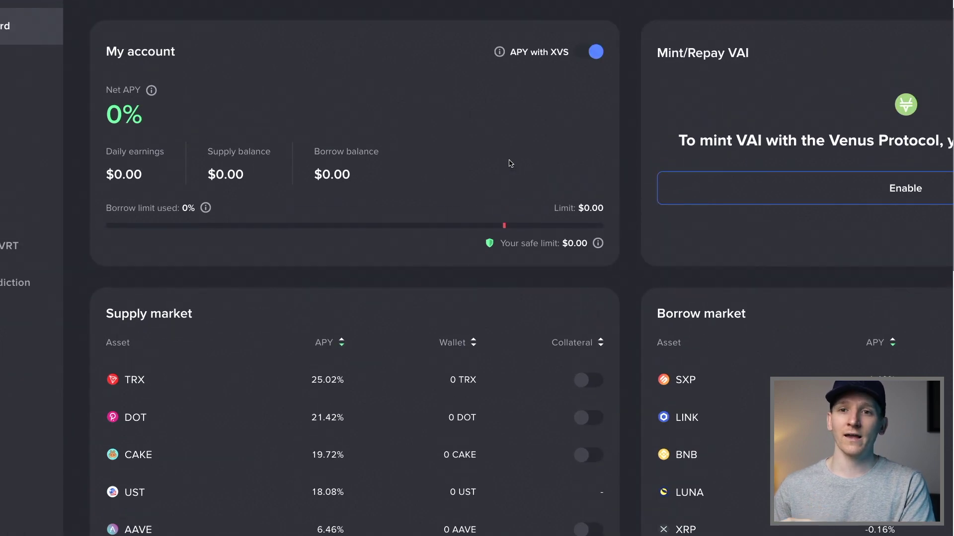
scroll(486, 201, up, 1)
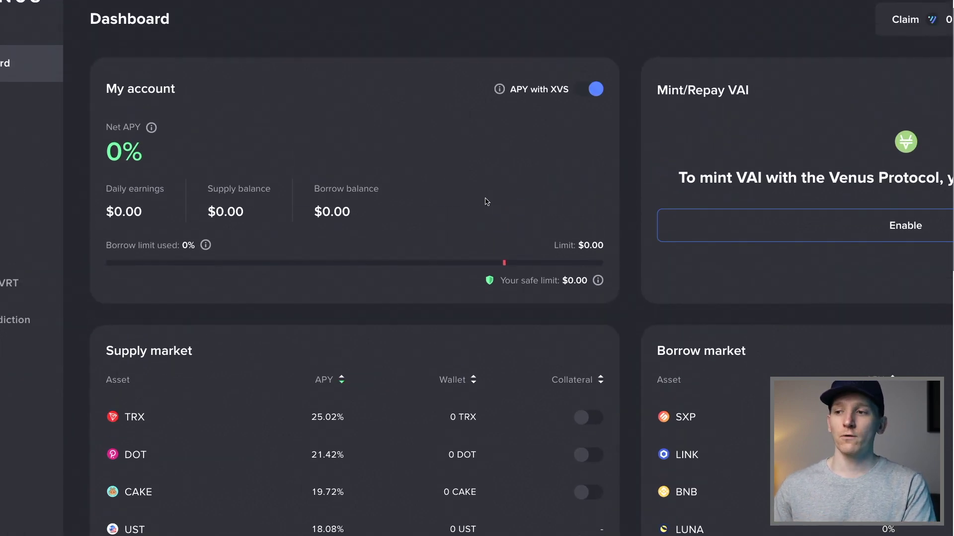
scroll(502, 201, down, 1)
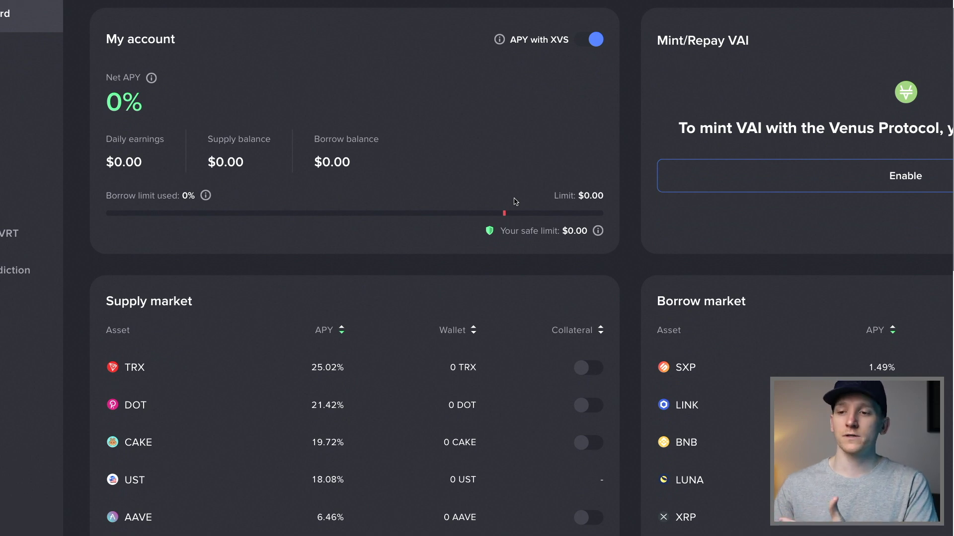
scroll(331, 208, down, 1)
scroll(587, 185, down, 2)
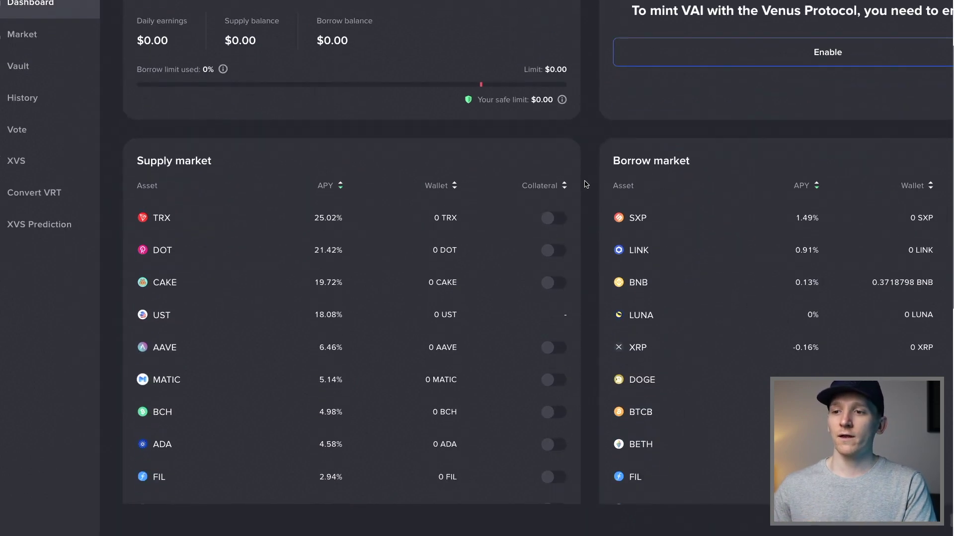
scroll(190, 227, down, 1)
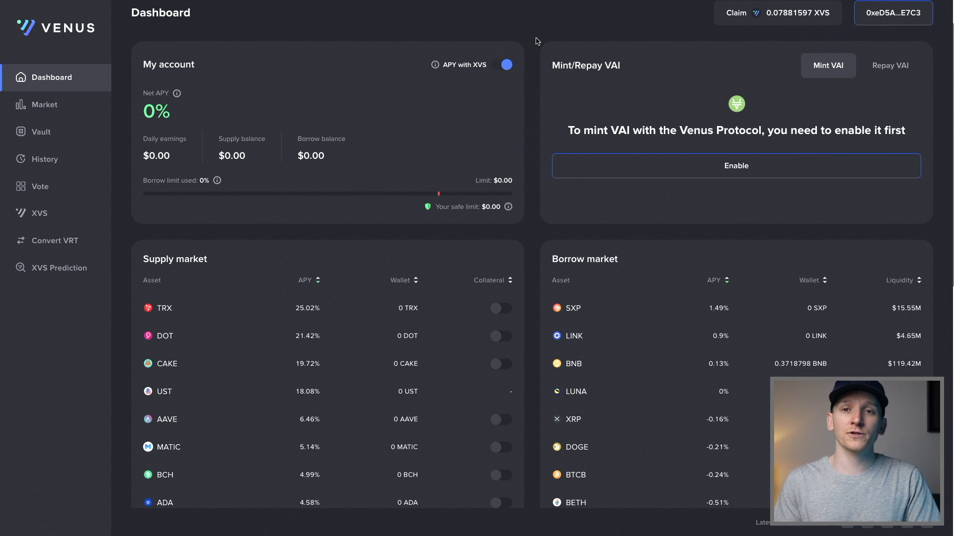
- Look through the full Supply market list for the available assets, their APYs and wallet balances
scroll(172, 238, down, 5)
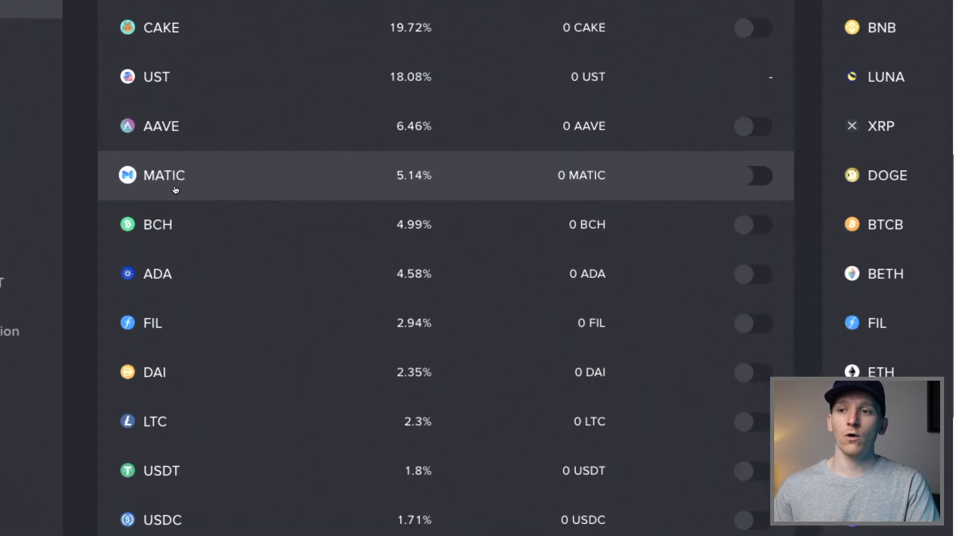
scroll(217, 188, up, 1)
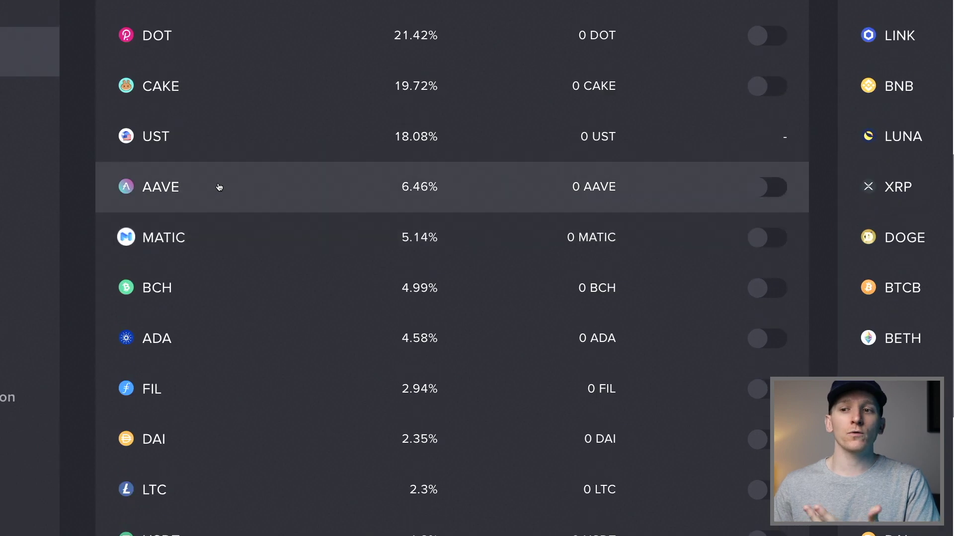
scroll(218, 187, up, 1)
scroll(213, 206, down, 1)
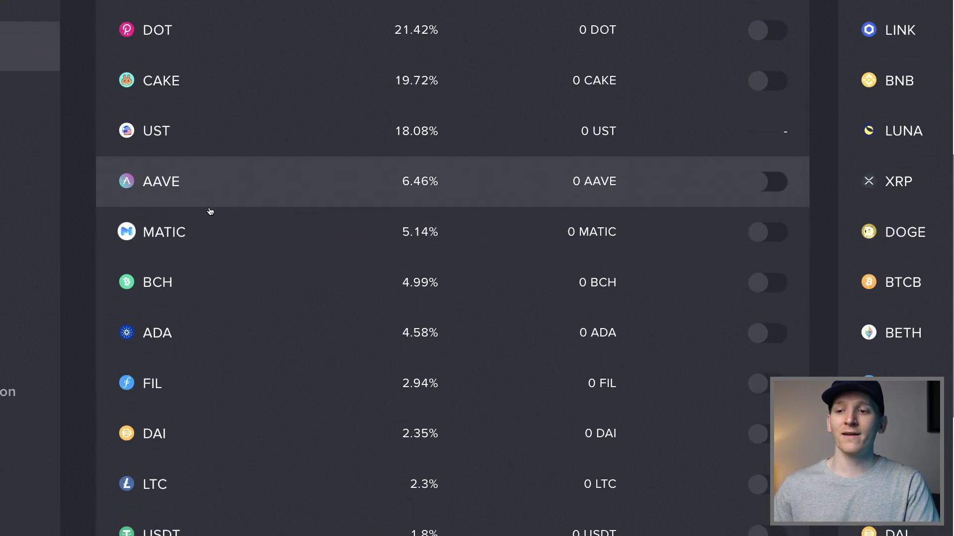
scroll(211, 211, down, 2)
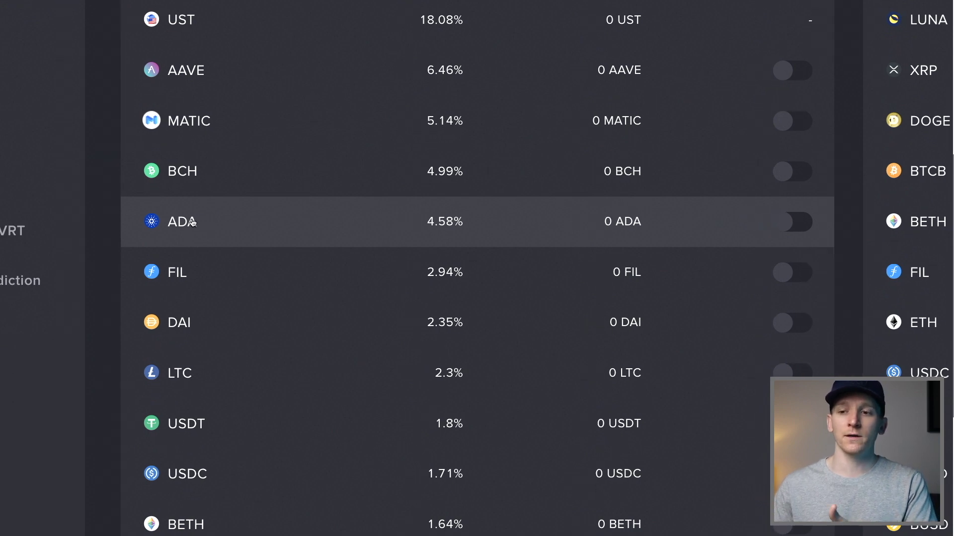
scroll(238, 217, down, 5)
scroll(239, 215, down, 8)
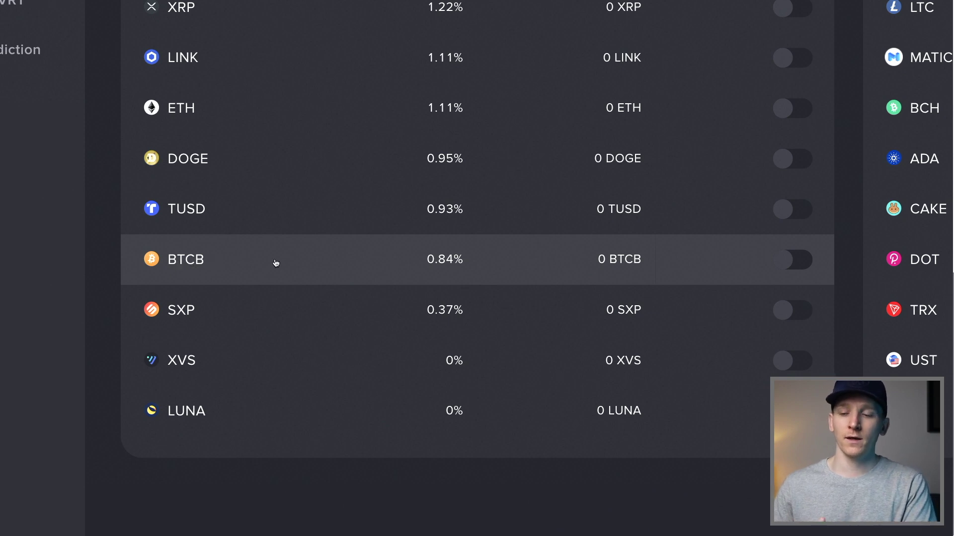
scroll(317, 282, up, 3)
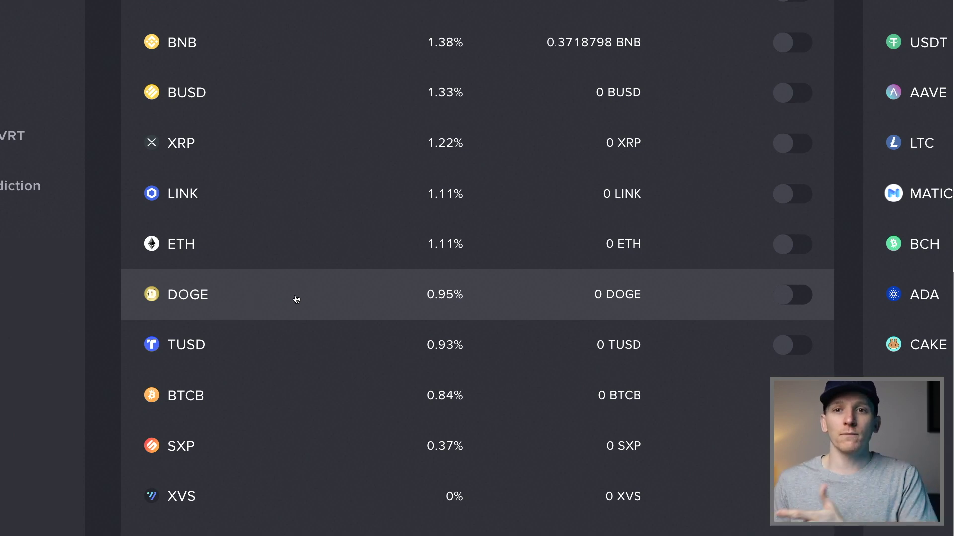
scroll(296, 299, up, 10)
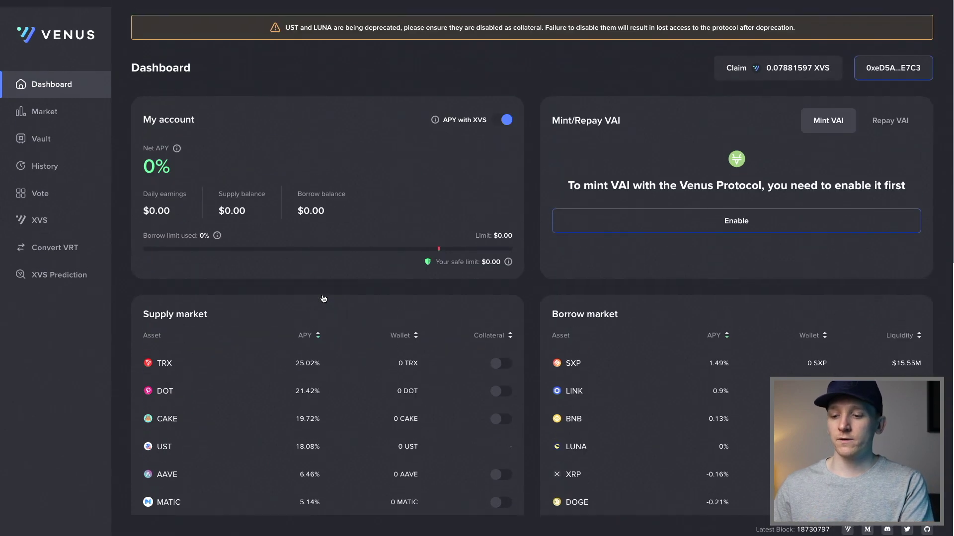
scroll(323, 299, down, 1)
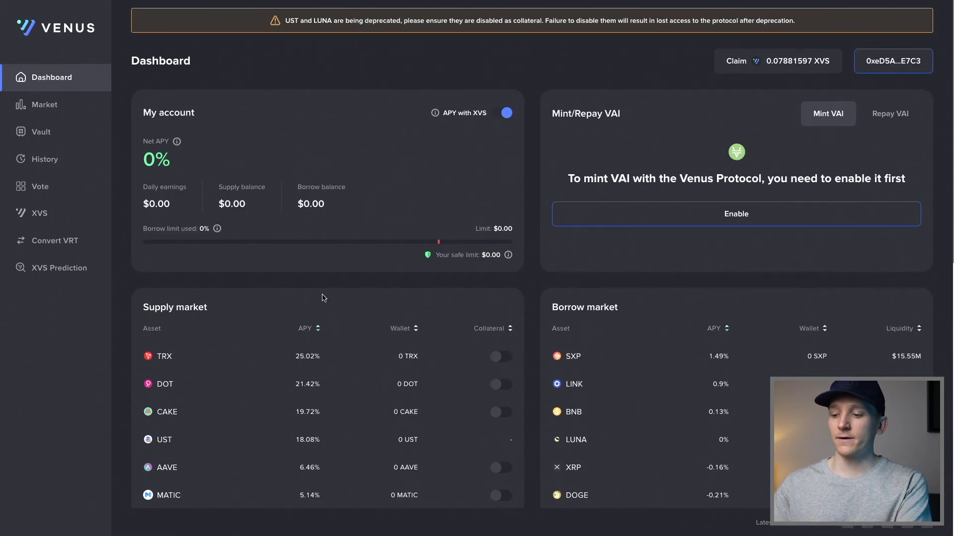
- Copy the MetaMask wallet address and enter it as the recipient address for a BTC withdrawal on Binance's Withdraw Crypto page
click(598, 221)
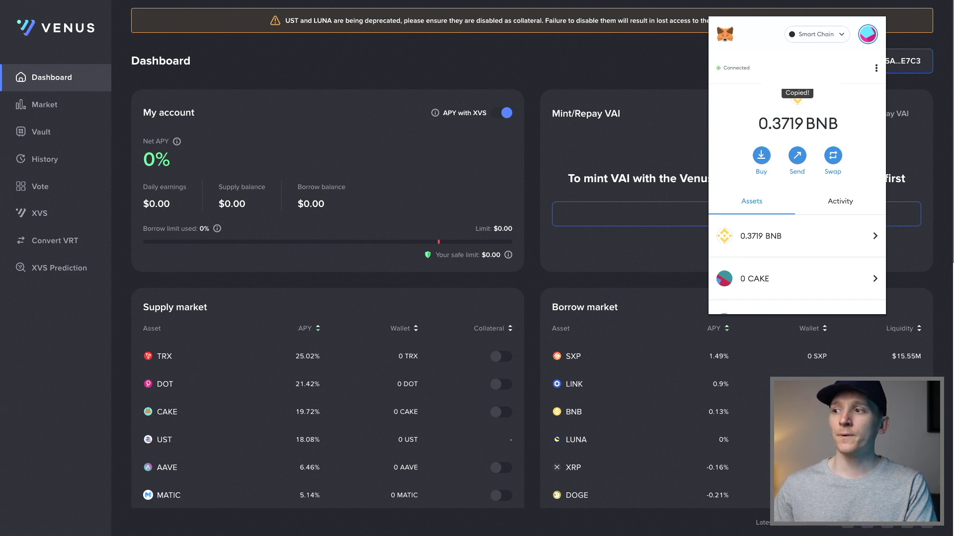
click(527, 73)
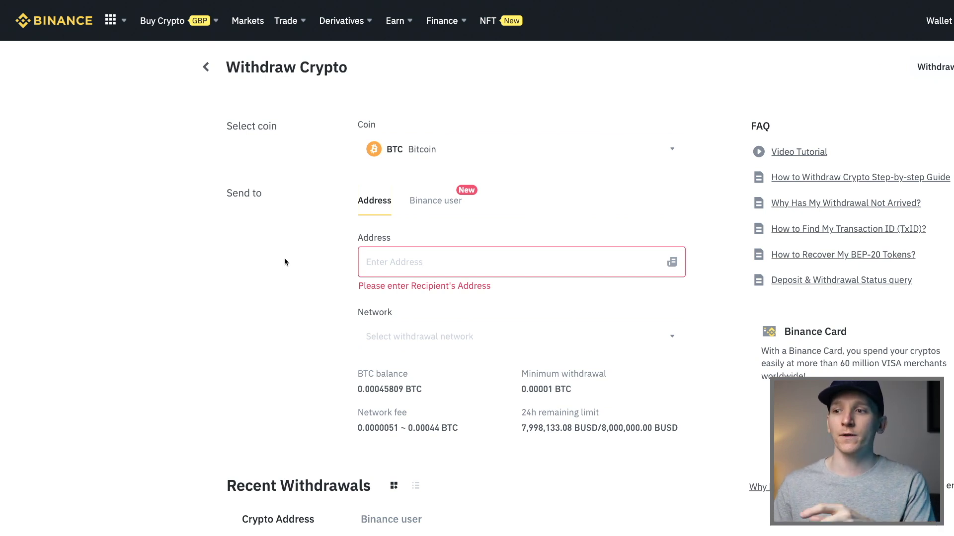
scroll(353, 172, down, 1)
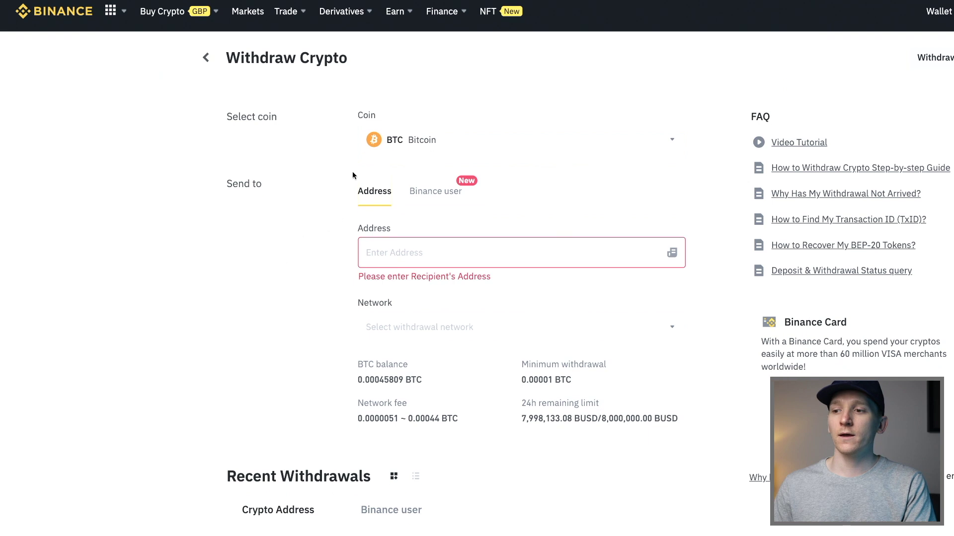
click(403, 257)
text(0x)
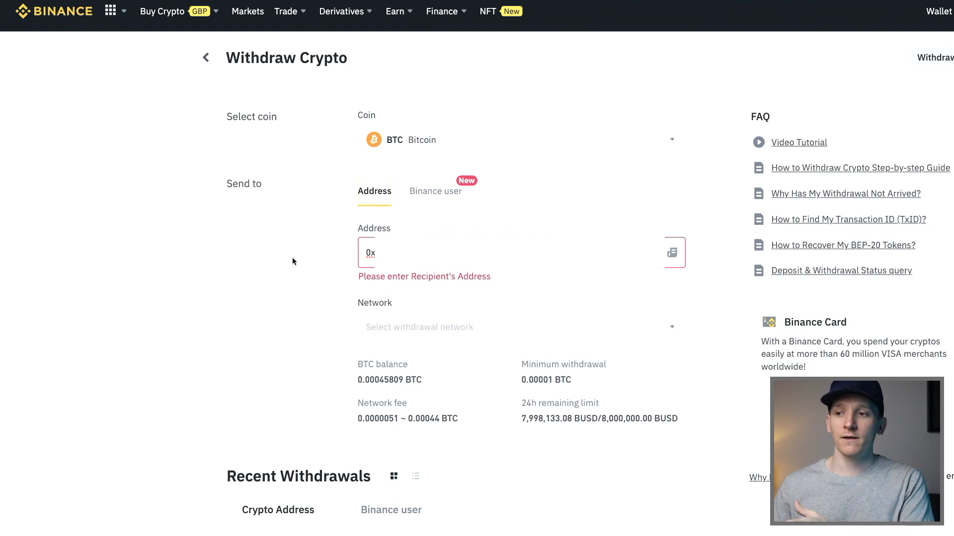
- Choose BSC BNB Smart Chain (BEP20) as the withdrawal network and confirm that the address supports it
click(633, 317)
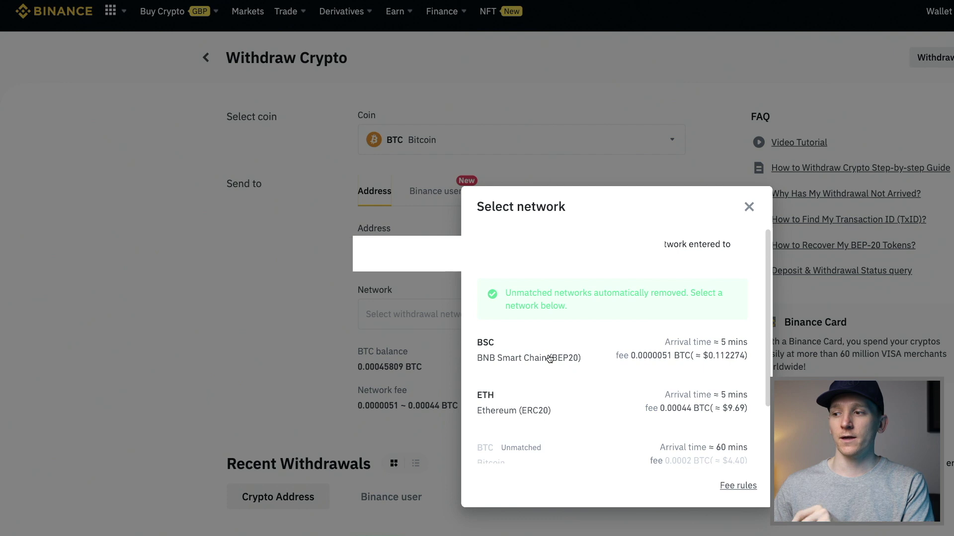
click(492, 357)
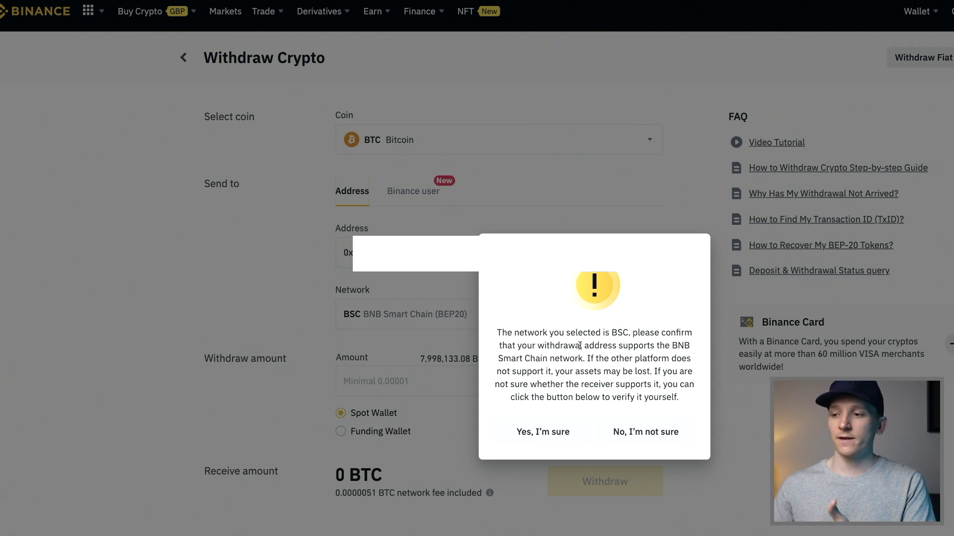
click(556, 430)
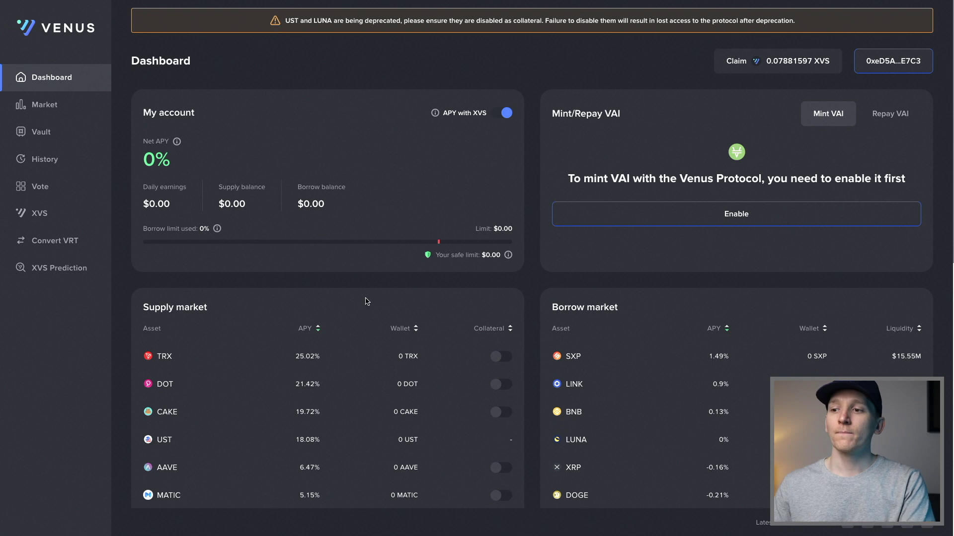
- Switch back to Venus and look over the Supply market and Borrow market lists on the Dashboard
scroll(370, 299, down, 2)
scroll(369, 299, down, 10)
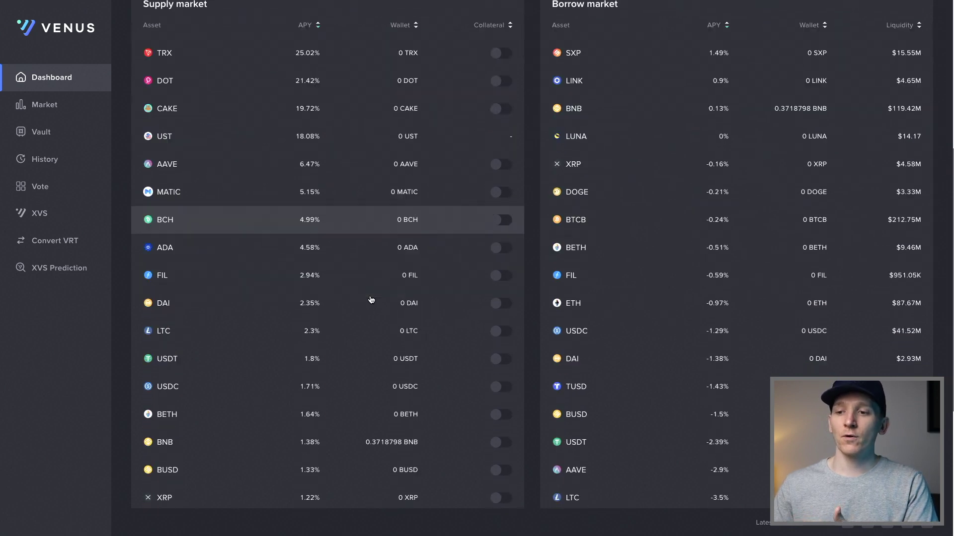
scroll(370, 300, down, 5)
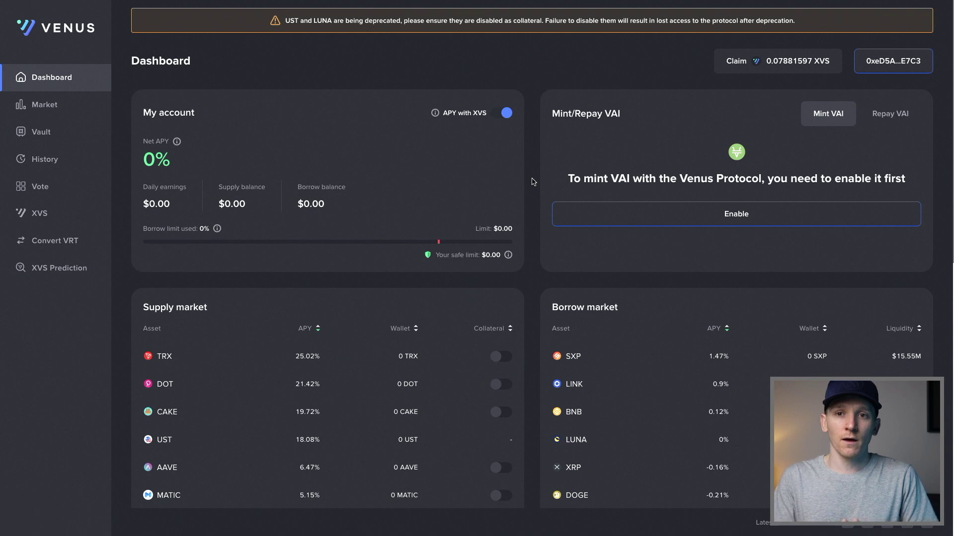
- Look through the Supply market and Borrow market lists on the Dashboard down to the BNB wallet balance
scroll(533, 183, down, 6)
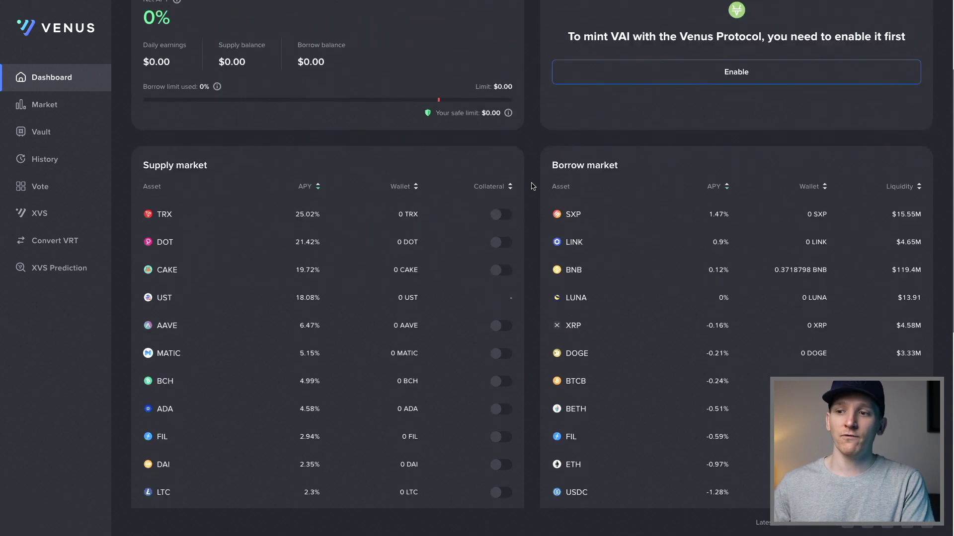
scroll(533, 186, down, 5)
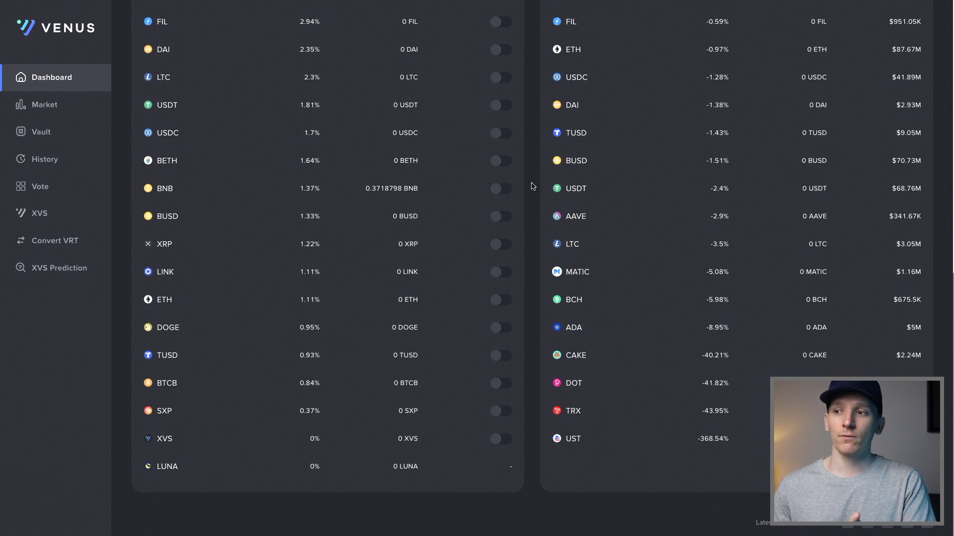
scroll(532, 186, up, 11)
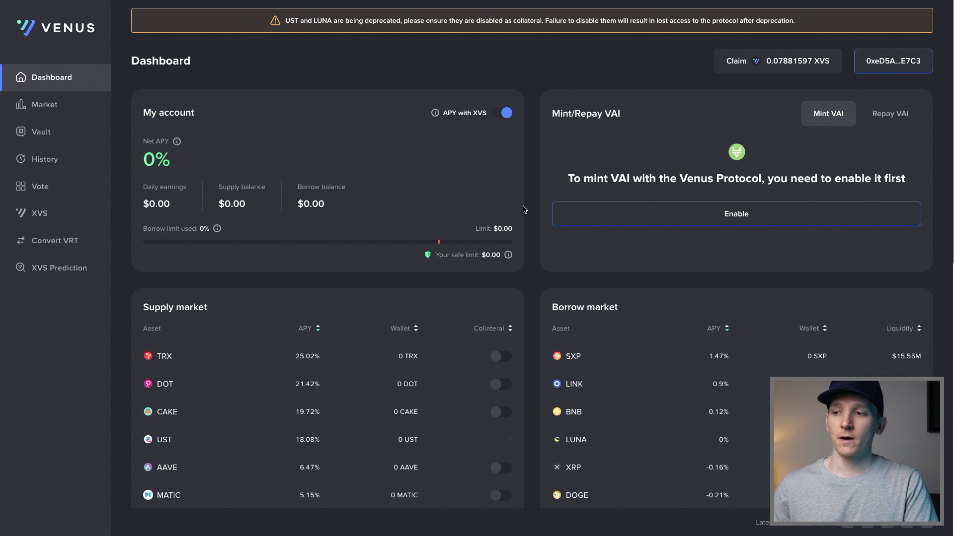
scroll(524, 210, down, 5)
scroll(523, 209, down, 5)
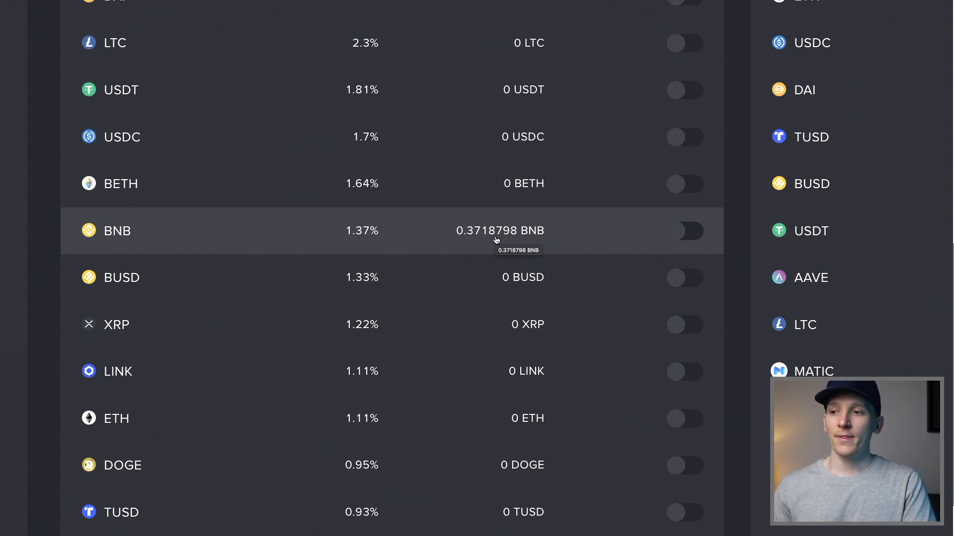
- Compare the supply APYs from the highest-yield assets down to BNB in the Supply market list
scroll(313, 253, up, 5)
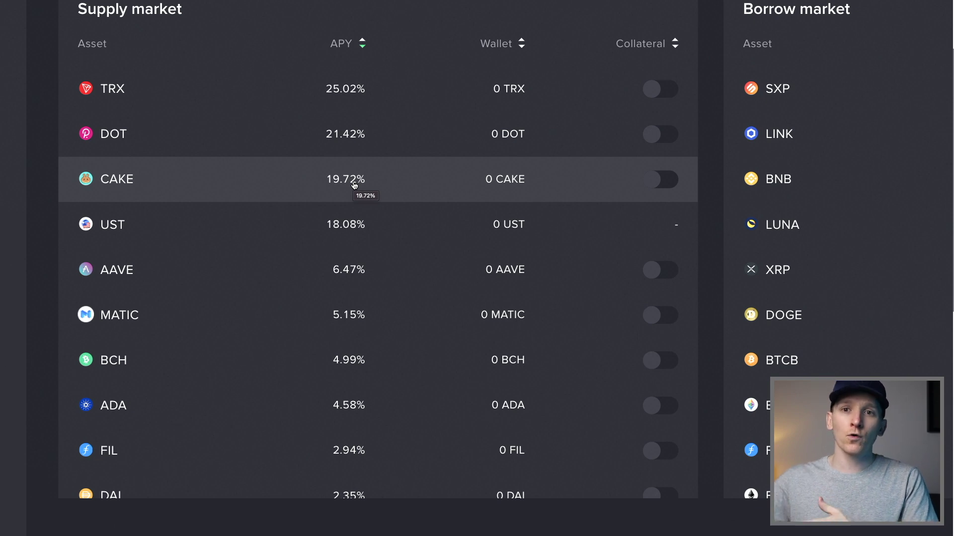
scroll(355, 199, down, 1)
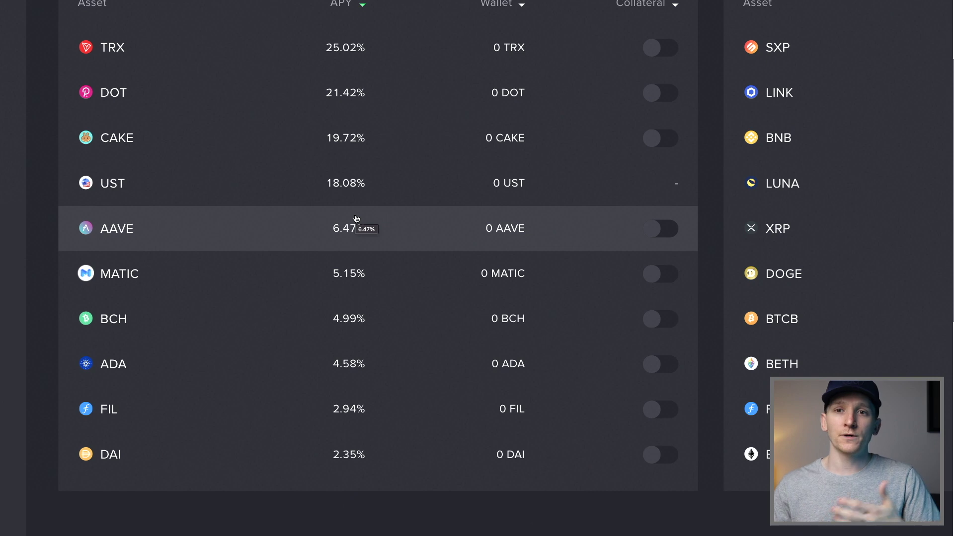
scroll(356, 219, down, 2)
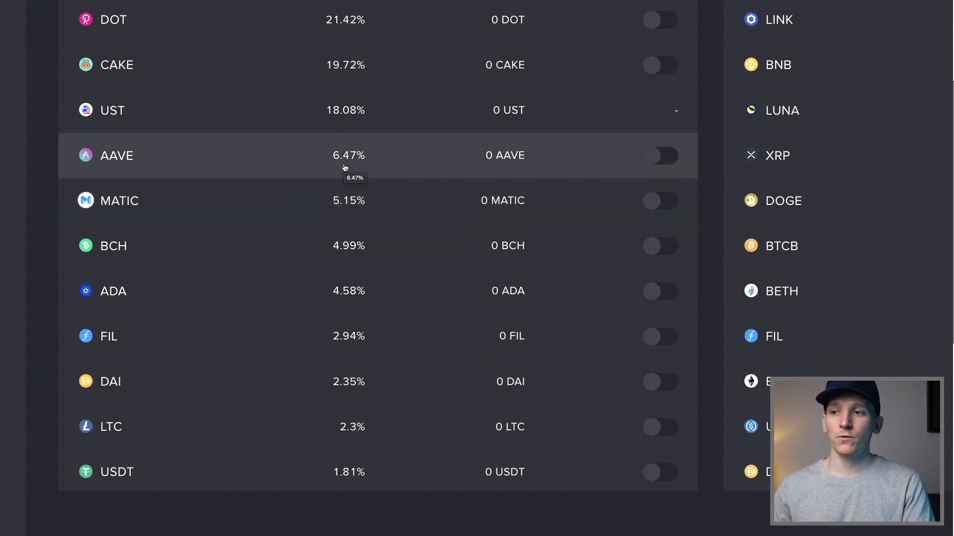
scroll(351, 171, down, 1)
scroll(352, 152, down, 2)
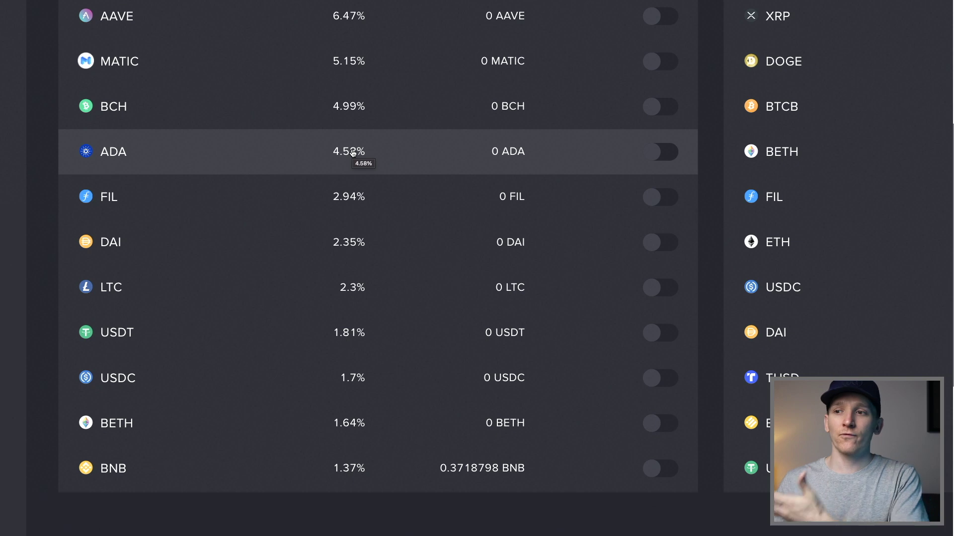
scroll(366, 158, down, 7)
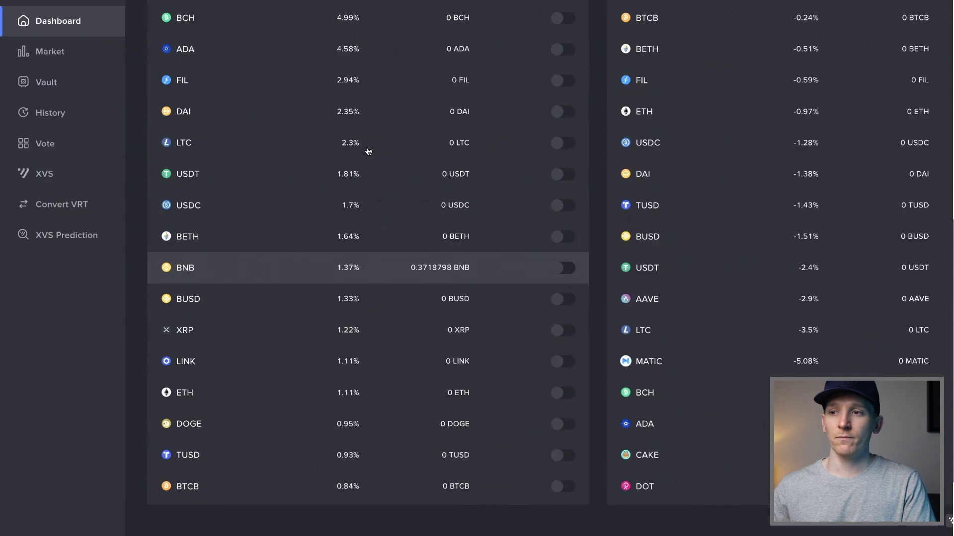
scroll(350, 221, up, 1)
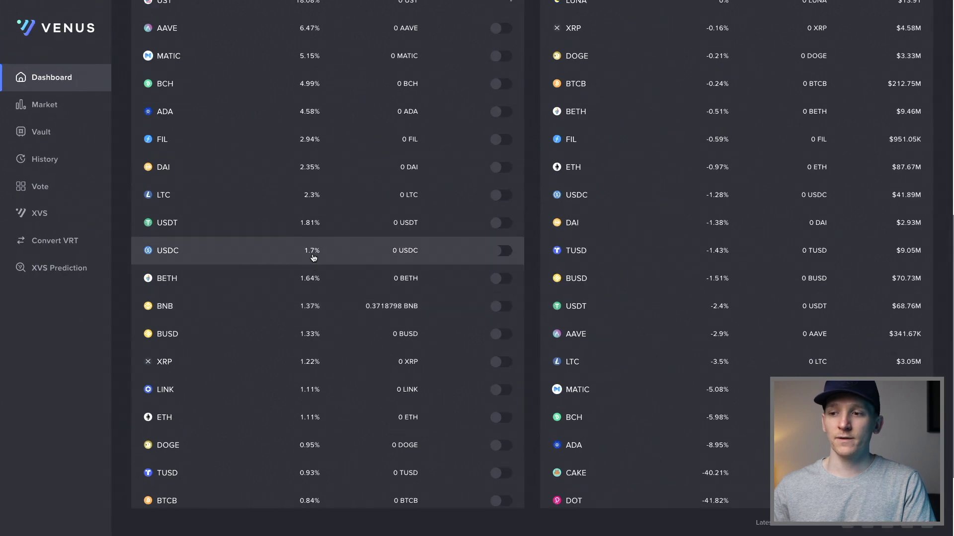
- Preview supplying the maximum wallet balance of 0.371879795139006249 BNB and close the BNB supply form without submitting
click(309, 306)
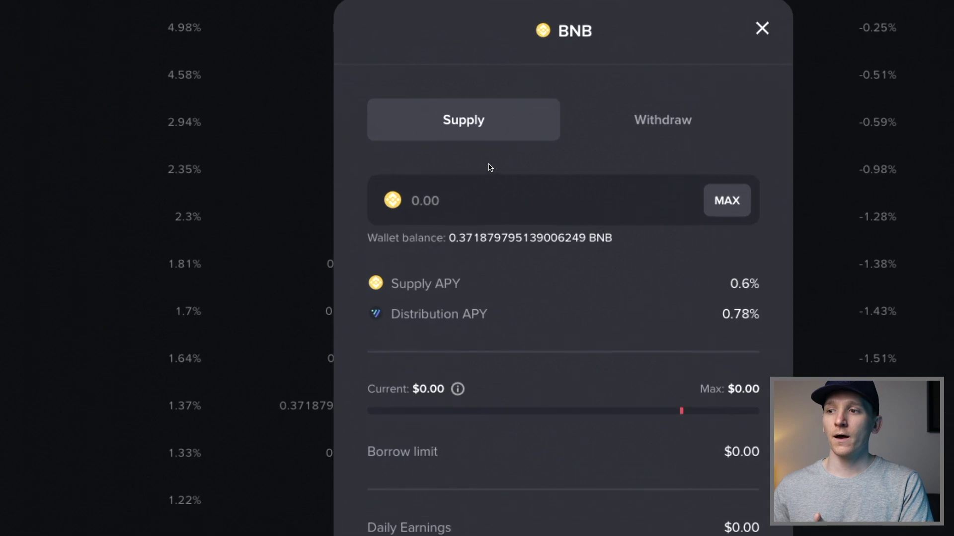
click(618, 138)
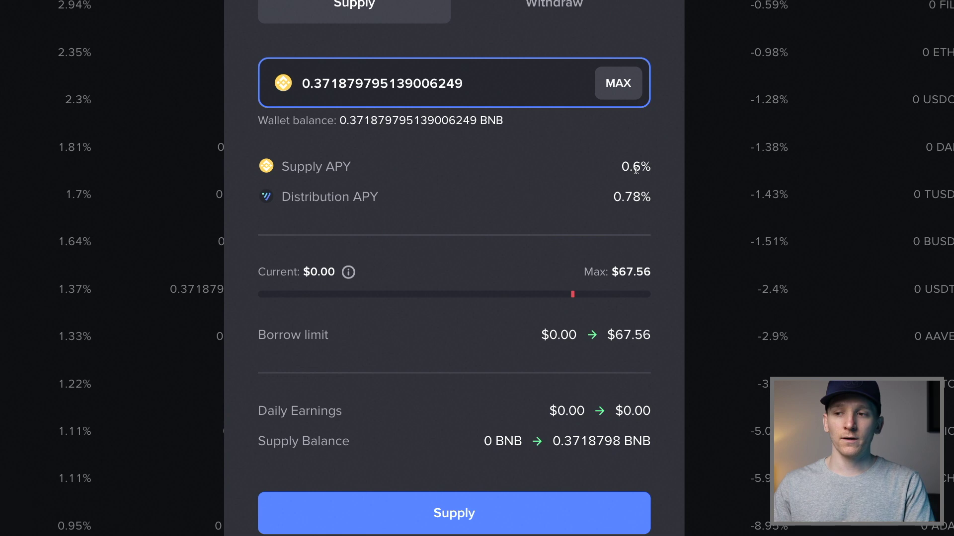
scroll(336, 199, down, 1)
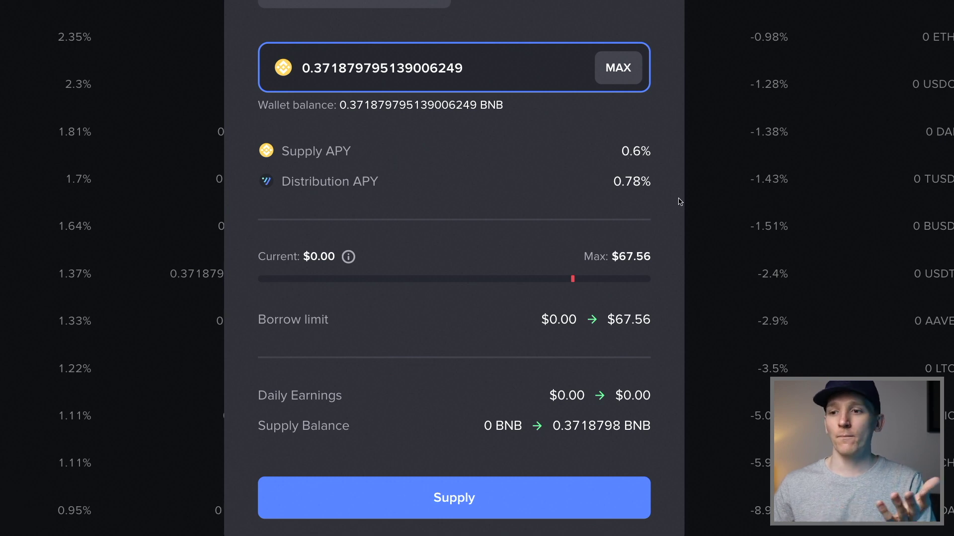
click(727, 229)
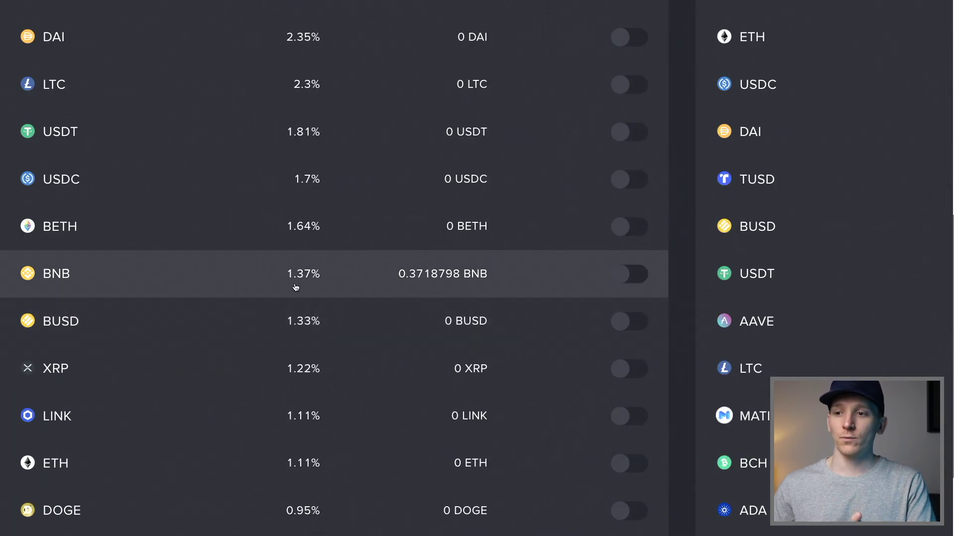
- Reopen the BNB supply form from the Supply market and examine its Supply APY, Distribution APY and borrow limit
click(437, 278)
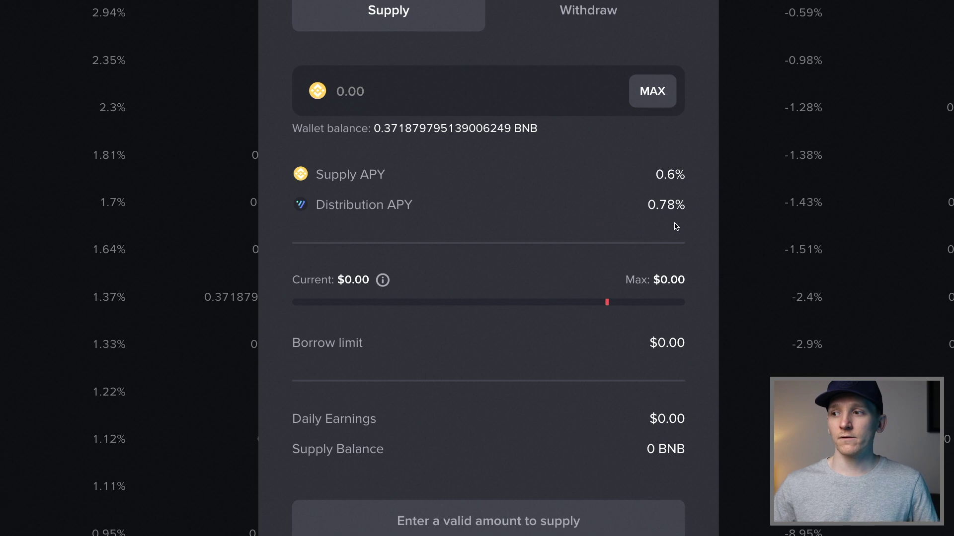
drag(675, 204, 639, 208)
click(652, 205)
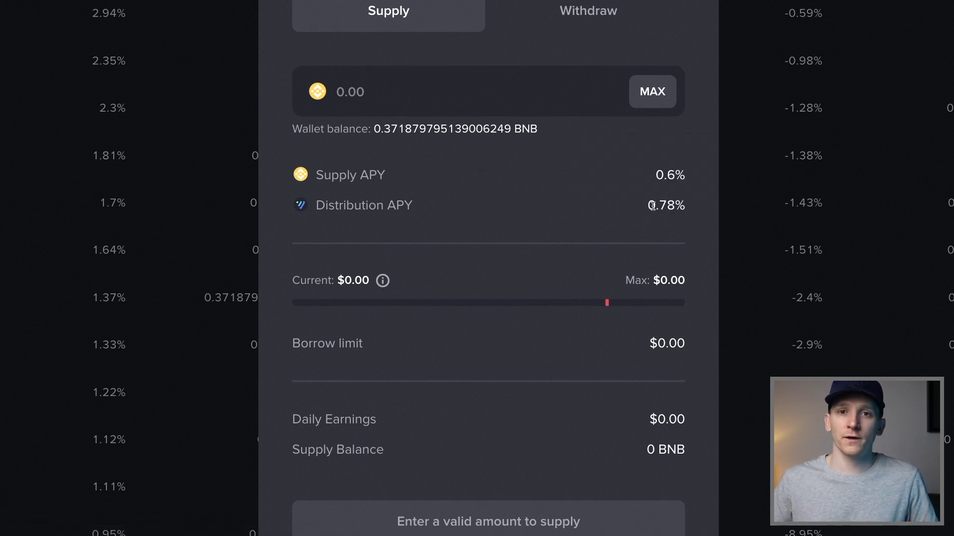
scroll(587, 219, down, 1)
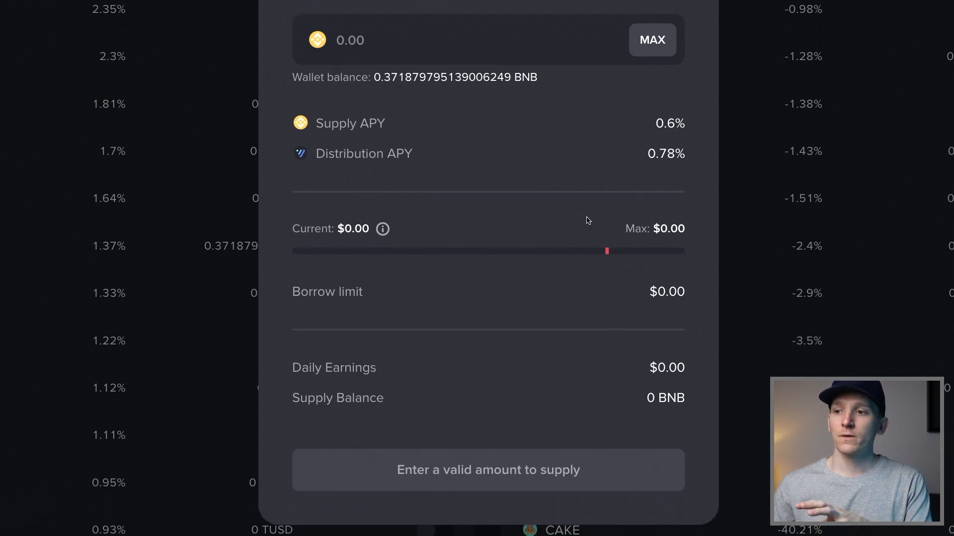
scroll(589, 179, up, 1)
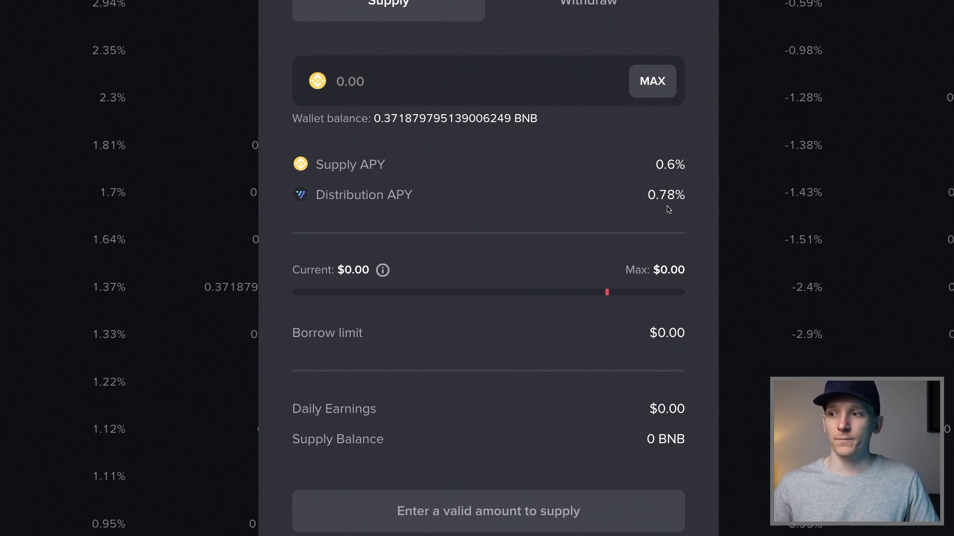
scroll(597, 228, down, 2)
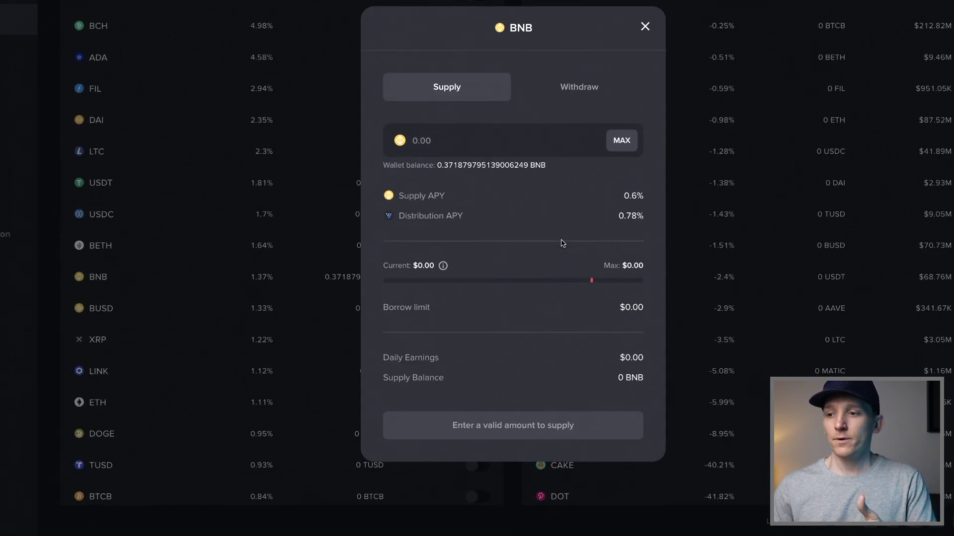
scroll(562, 243, up, 2)
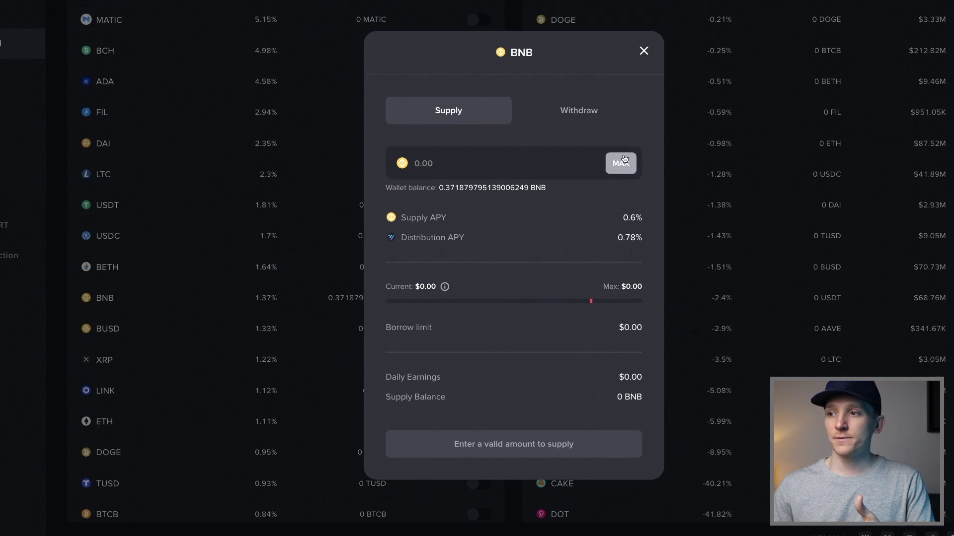
- Try to supply the maximum 0.371879795139006249 BNB, reject the transaction in MetaMask and close the supply form
click(624, 159)
scroll(558, 305, down, 1)
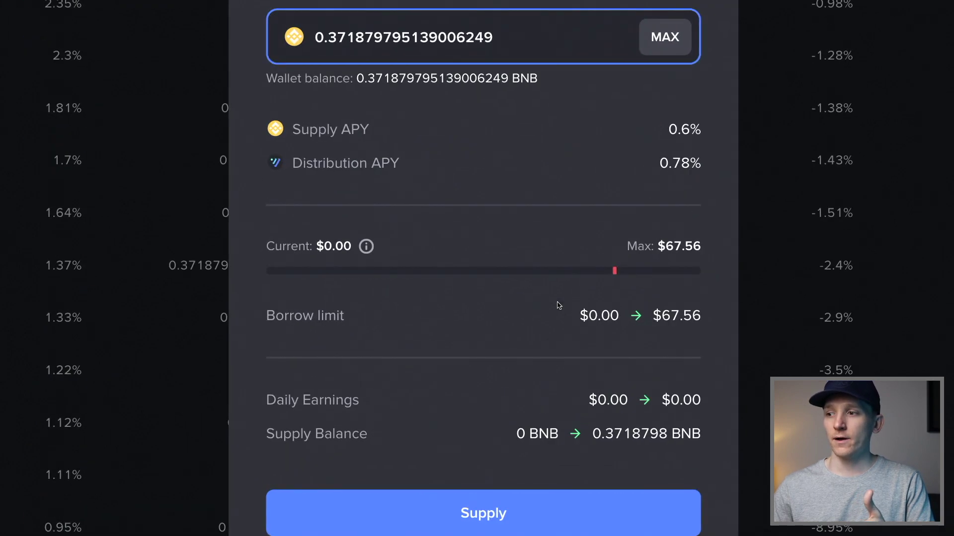
scroll(599, 305, down, 2)
scroll(547, 257, down, 1)
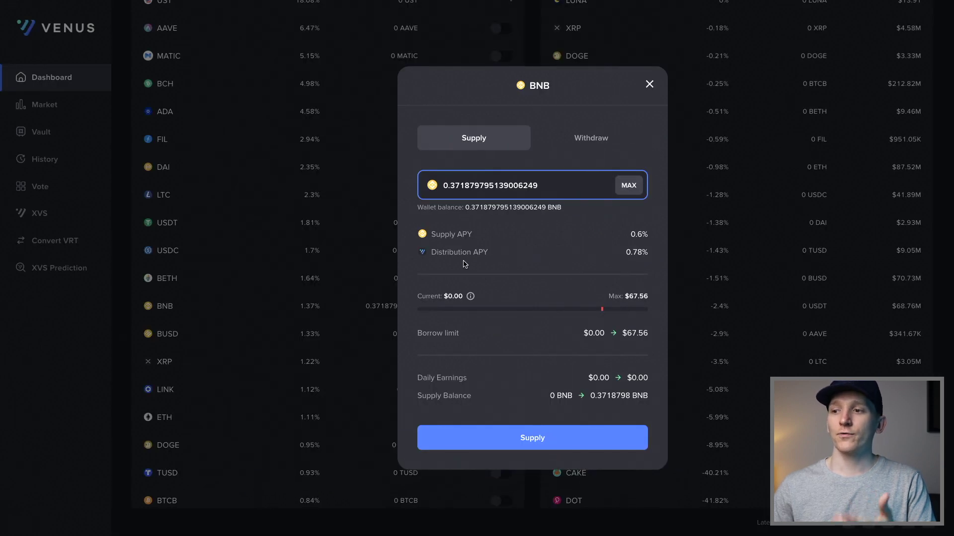
click(554, 437)
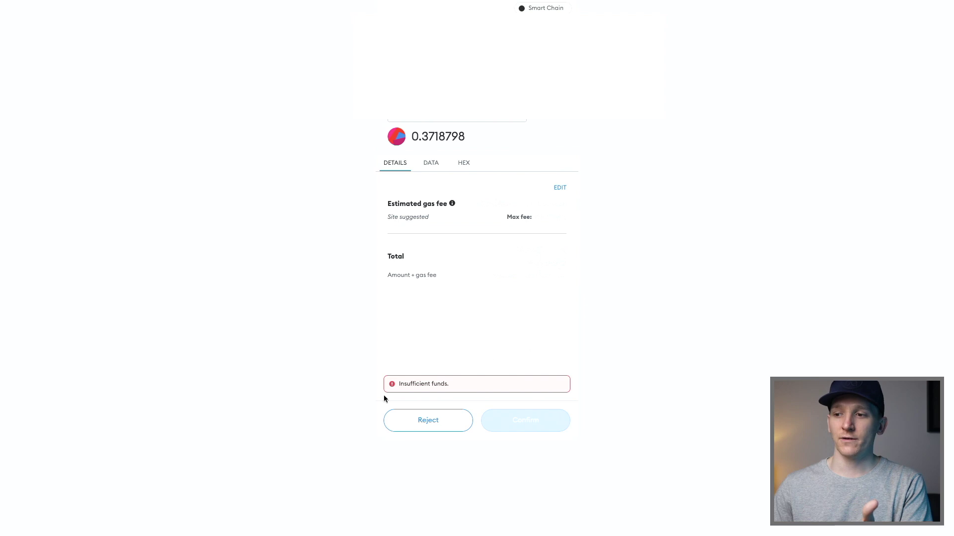
click(428, 423)
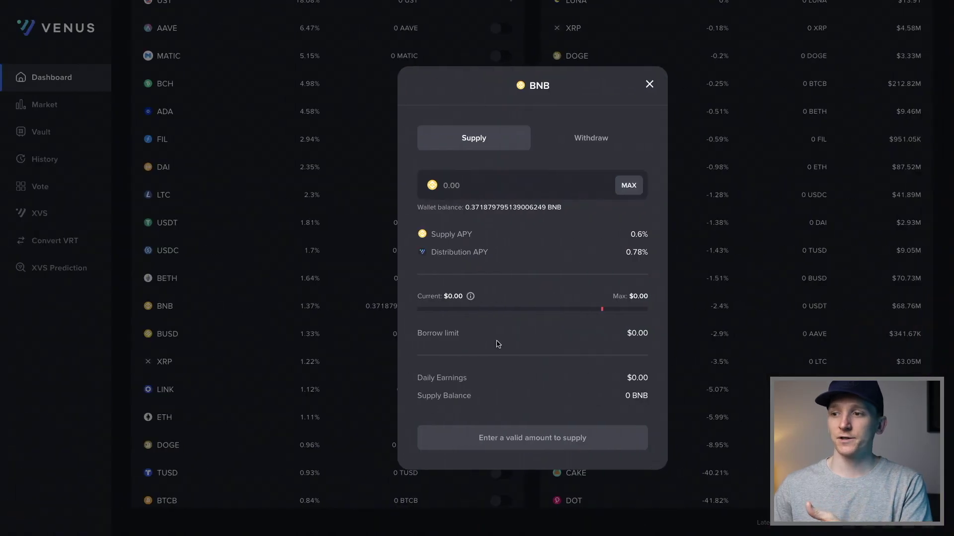
click(650, 85)
- Review the My account summary and the Mint/Repay VAI section on the Dashboard
scroll(325, 286, up, 4)
scroll(325, 287, up, 5)
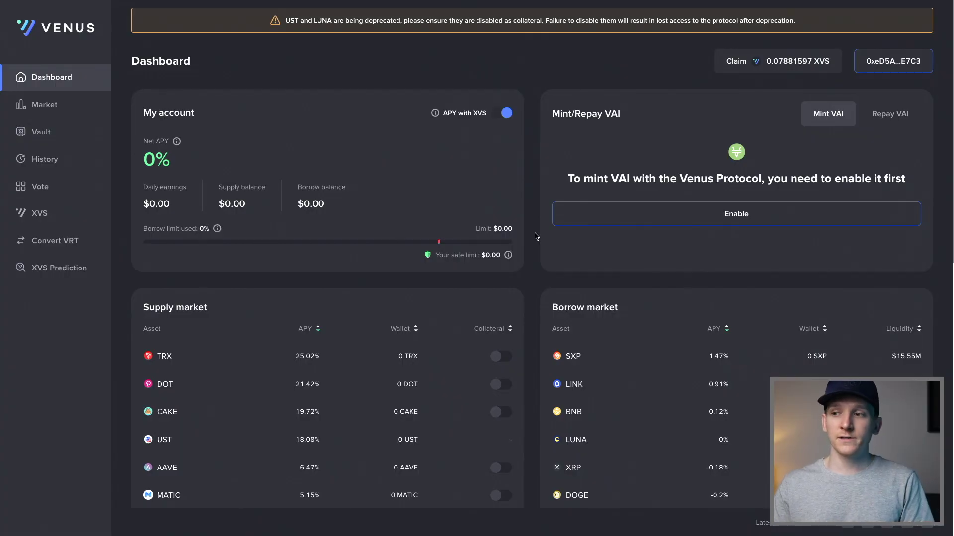
scroll(537, 196, down, 1)
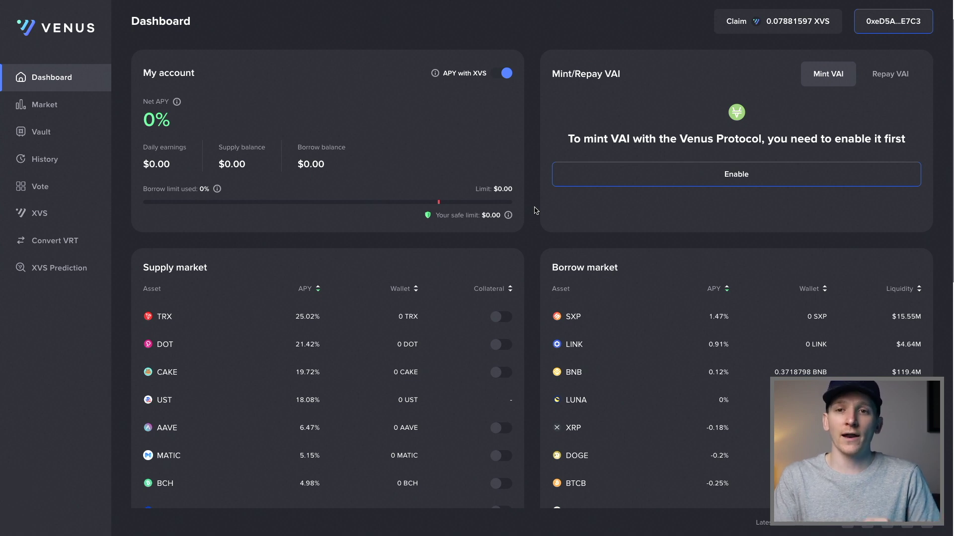
scroll(535, 210, down, 1)
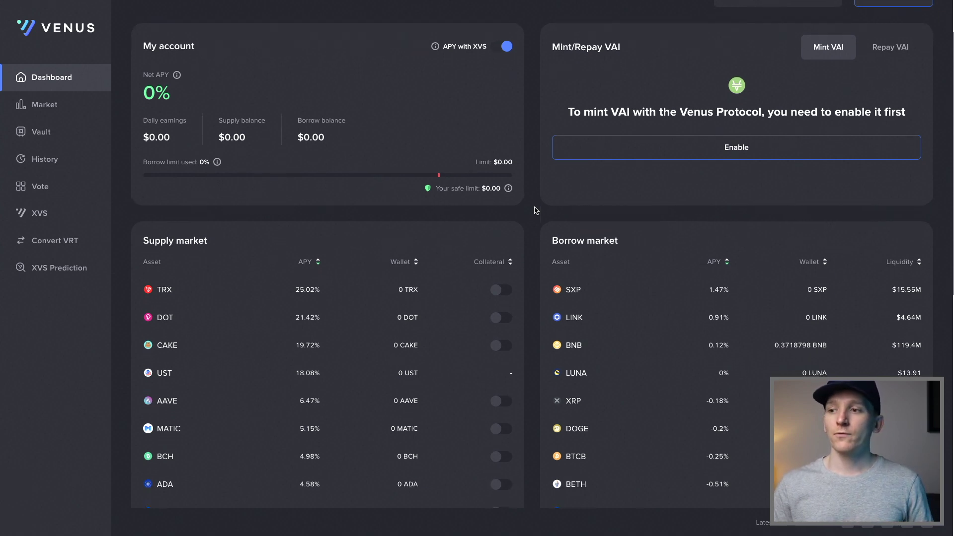
scroll(535, 210, up, 2)
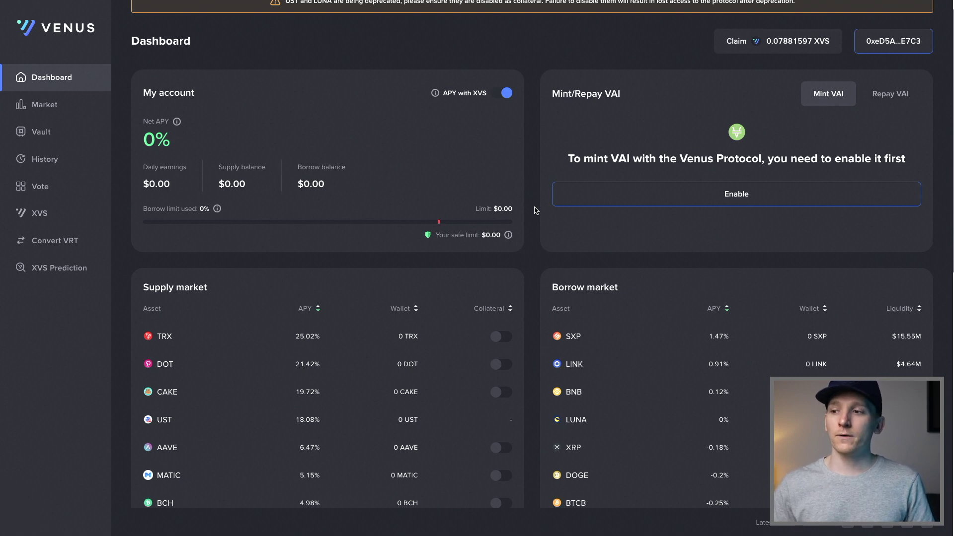
scroll(535, 210, down, 1)
scroll(535, 210, up, 2)
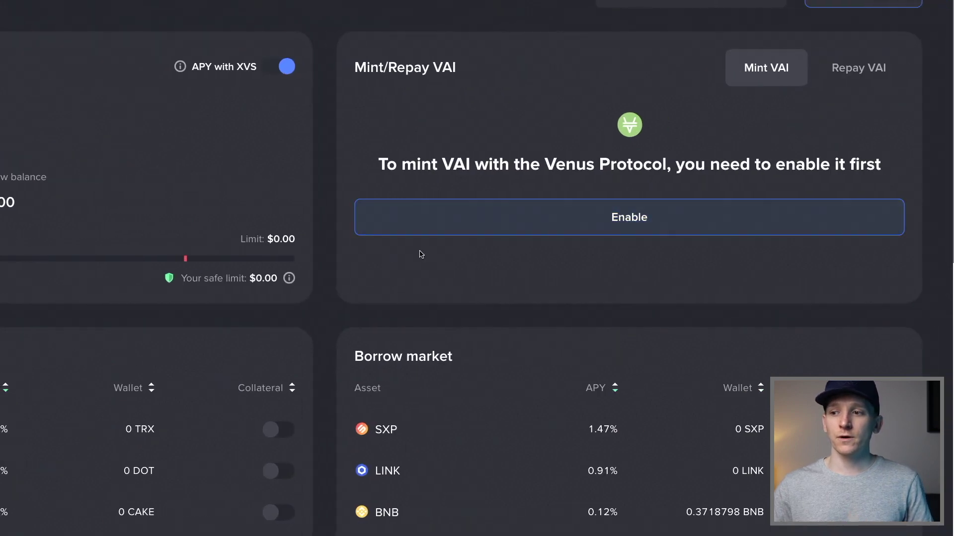
- Examine the assets, APYs and liquidity in the Borrow market list alongside the Supply market
scroll(594, 238, down, 4)
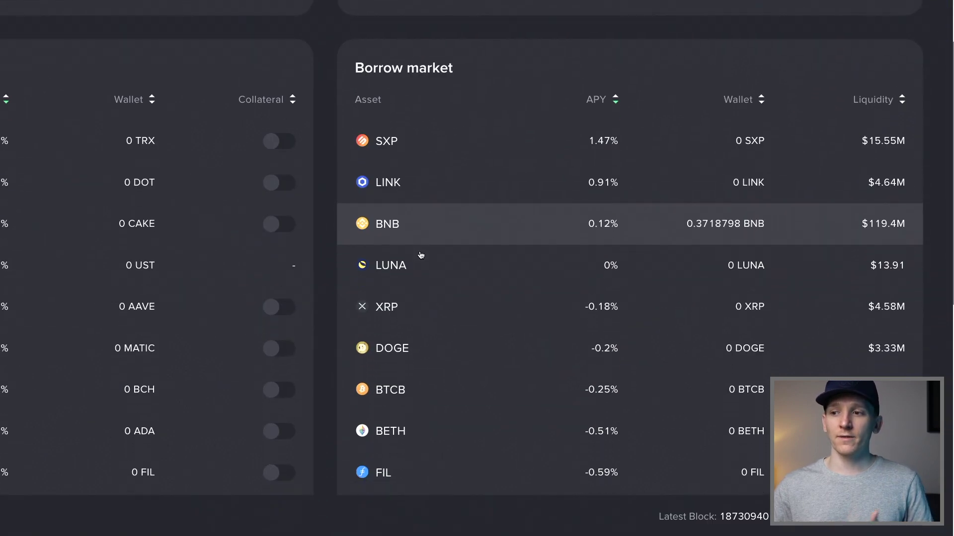
scroll(427, 243, down, 1)
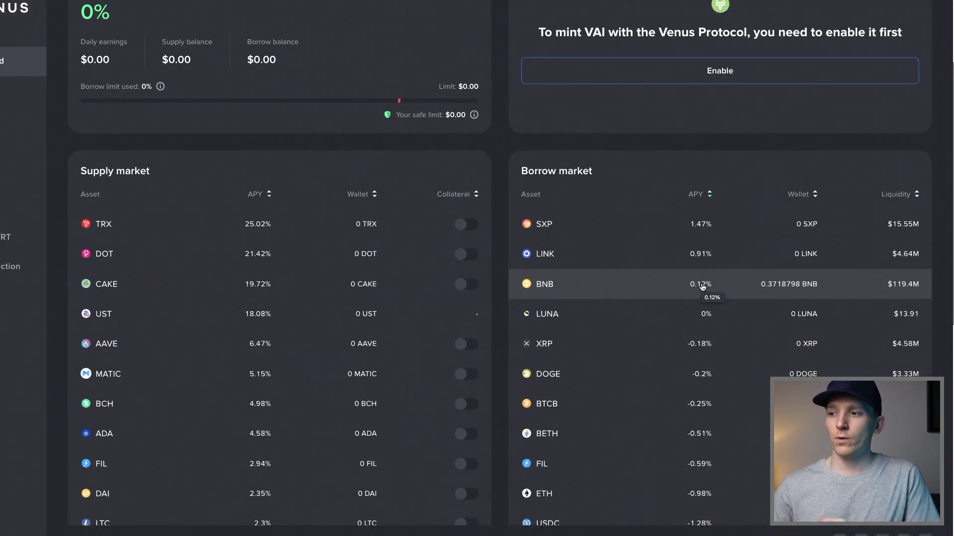
scroll(701, 288, down, 1)
scroll(343, 401, down, 1)
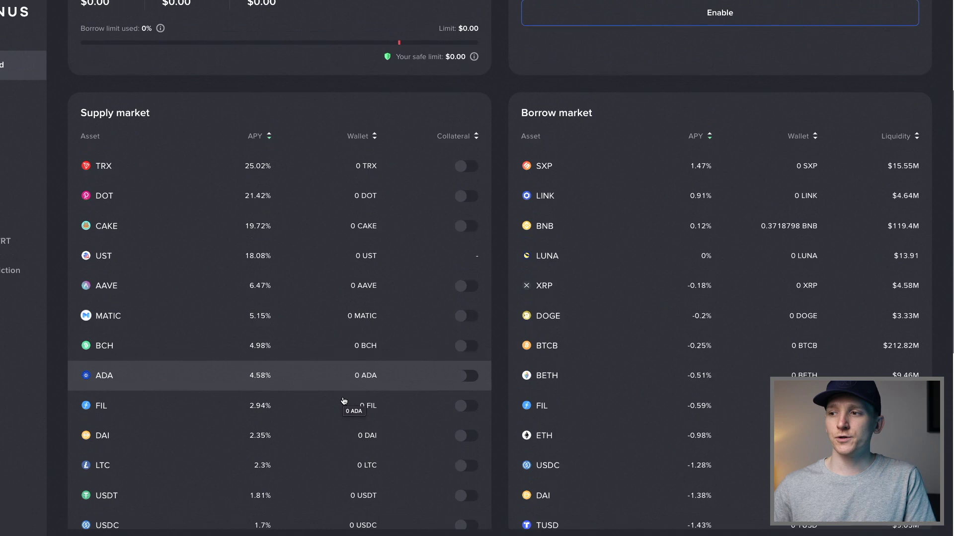
- Open the BNB borrow form from the Borrow market and examine its borrow limit, Borrow APY and Distribution APY
scroll(662, 284, up, 2)
click(706, 268)
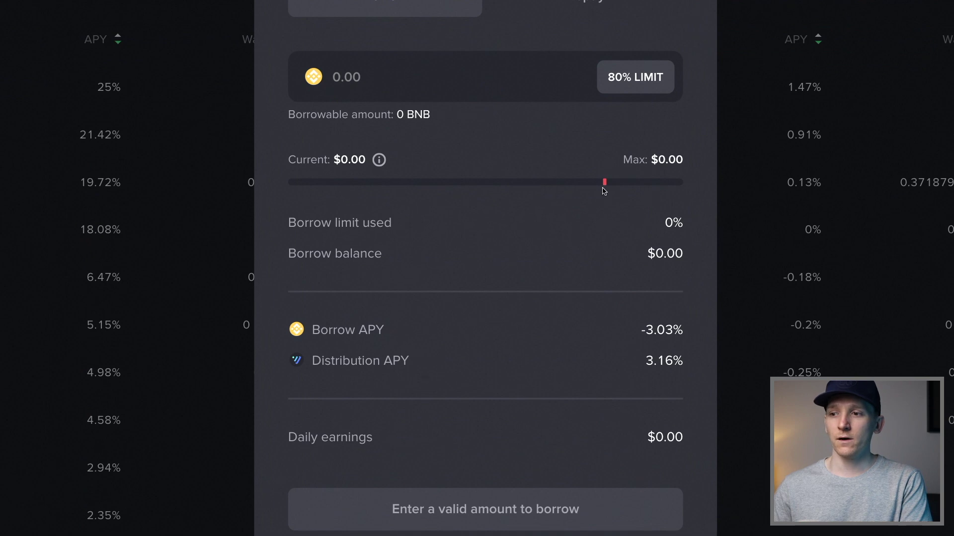
scroll(468, 224, down, 1)
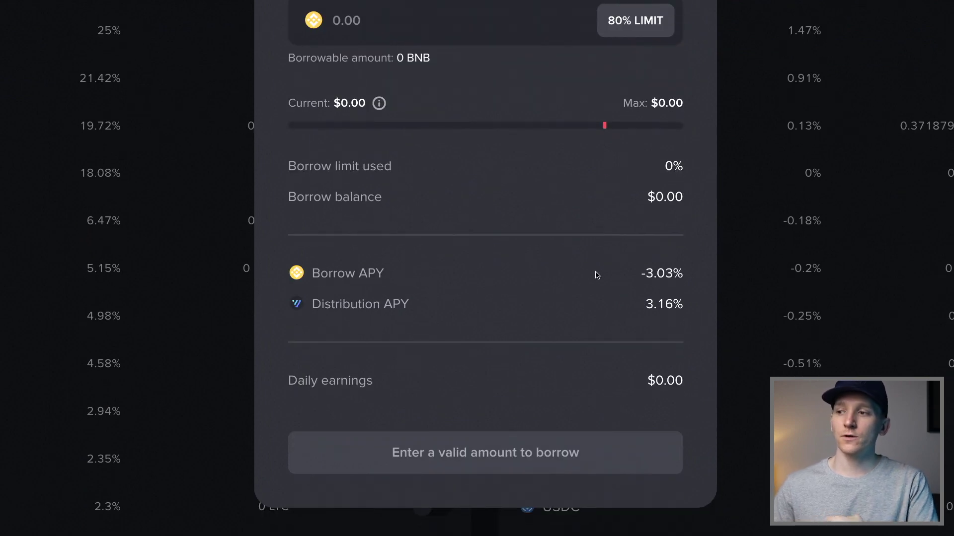
scroll(664, 276, down, 1)
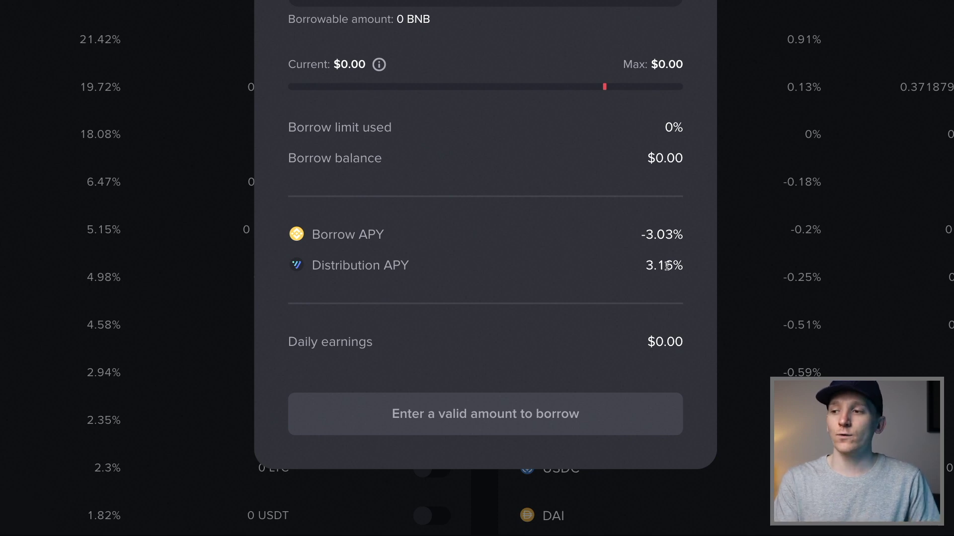
- Fill the BNB borrow amount with the 80% limit, and fill the BNB repay amount with the 25% option
scroll(667, 266, up, 1)
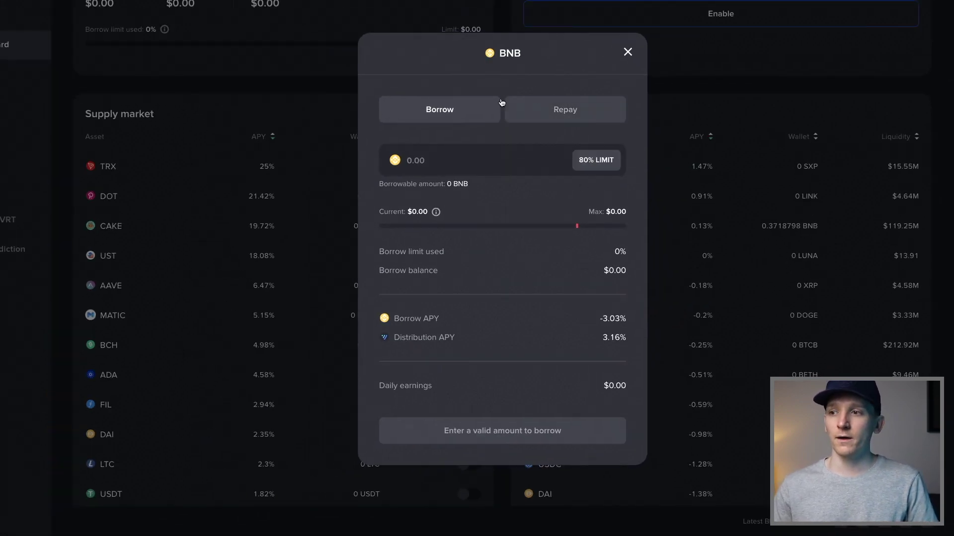
click(587, 161)
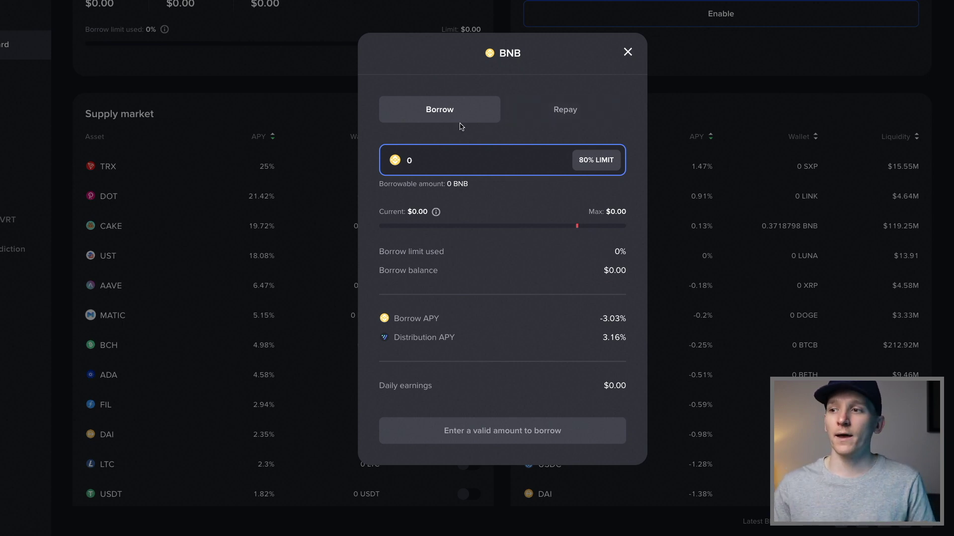
click(578, 113)
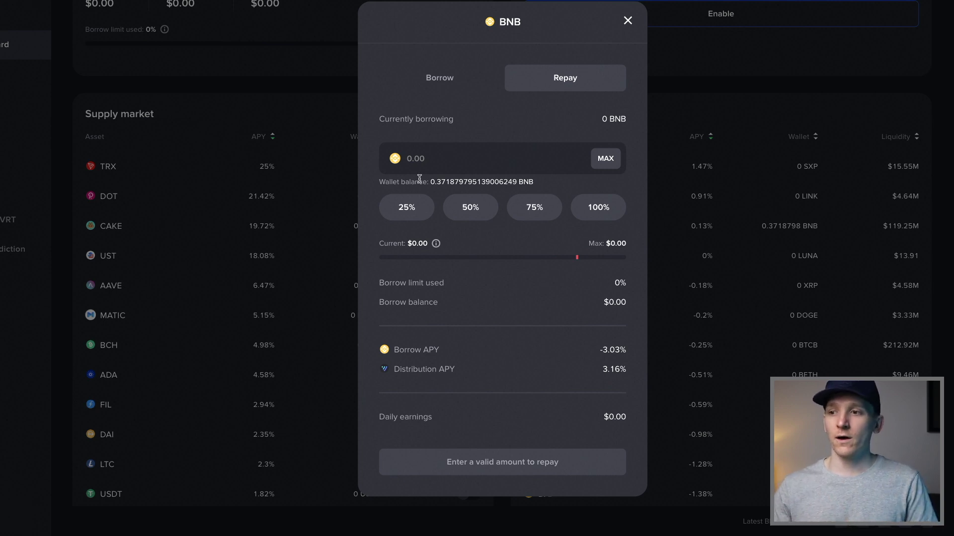
click(416, 207)
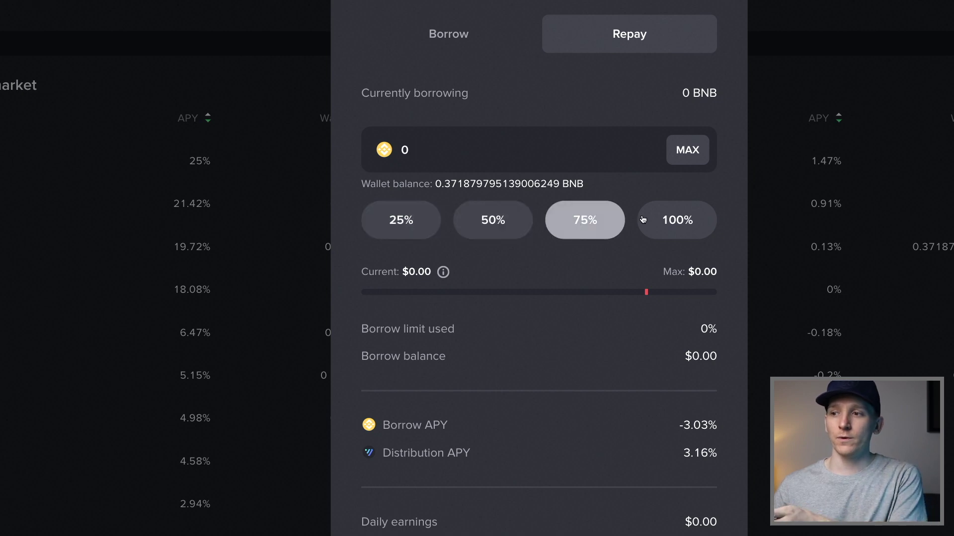
- Try a repay amount of 20 BNB, clear it and examine the repay form's borrow balance and APYs
double_click(443, 154)
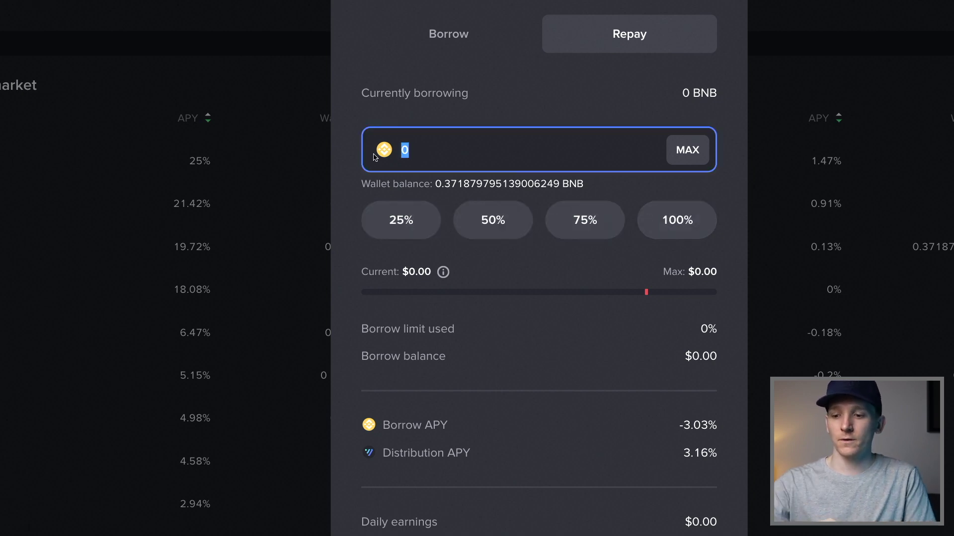
text(20)
key(BackSpace)
key(BackSpace)
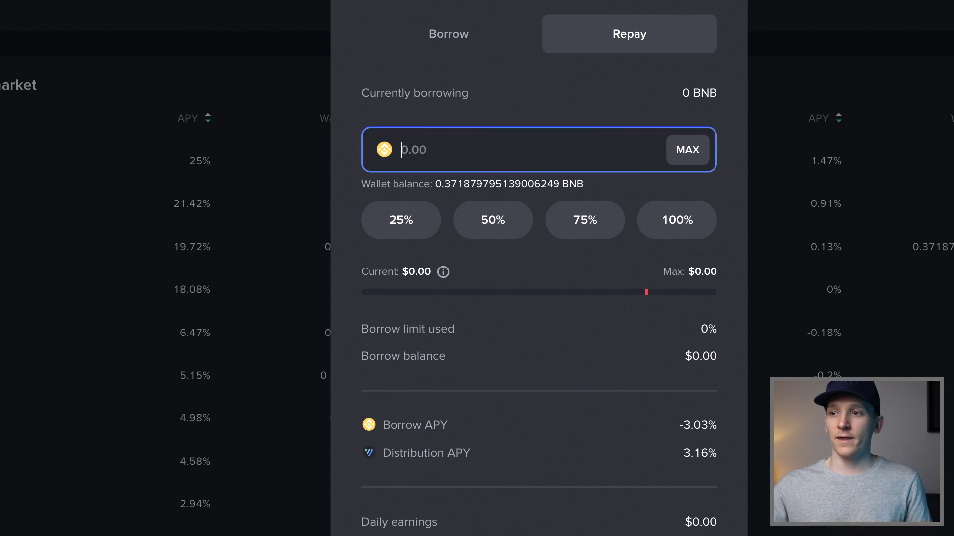
scroll(517, 185, down, 2)
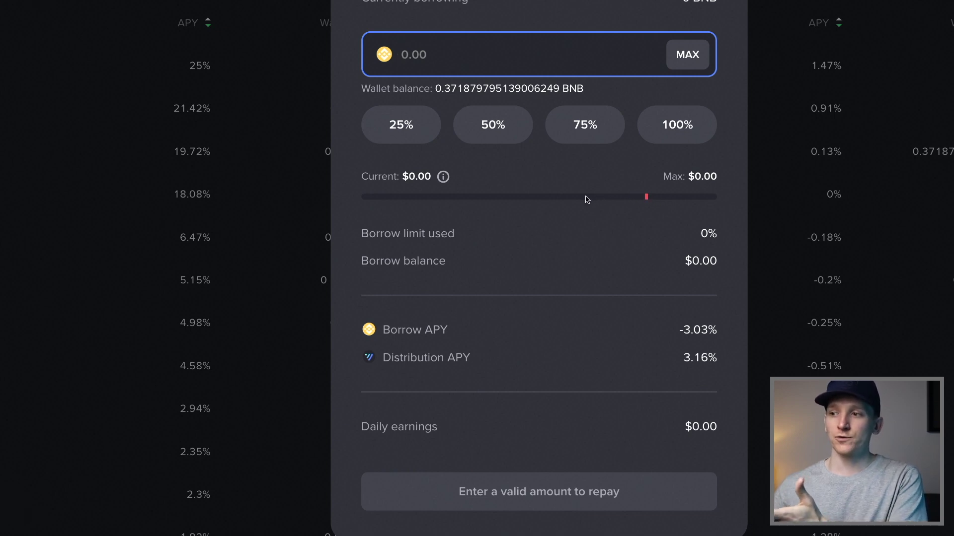
scroll(540, 274, down, 2)
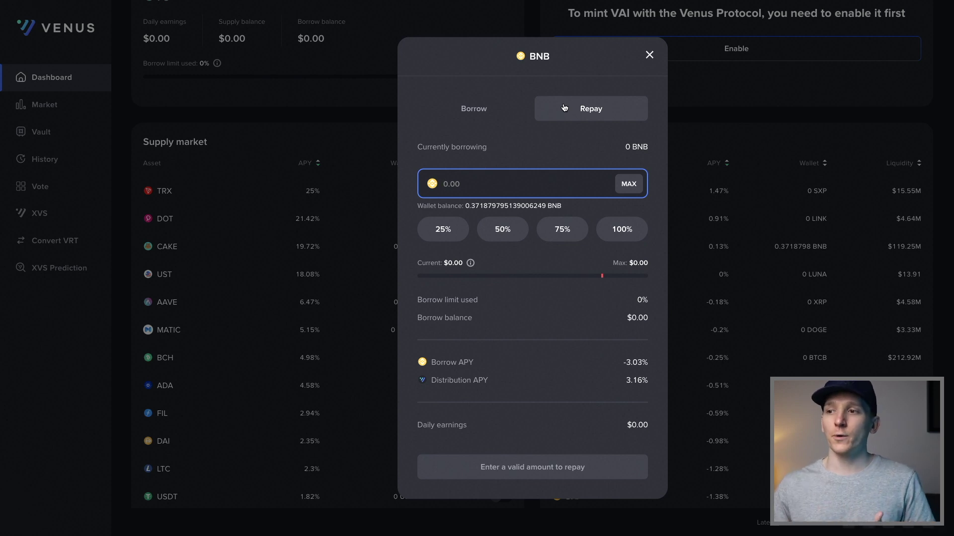
- Revisit the BNB Borrow and Repay forms without submitting anything, and close the BNB dialog
click(482, 108)
click(467, 192)
click(591, 139)
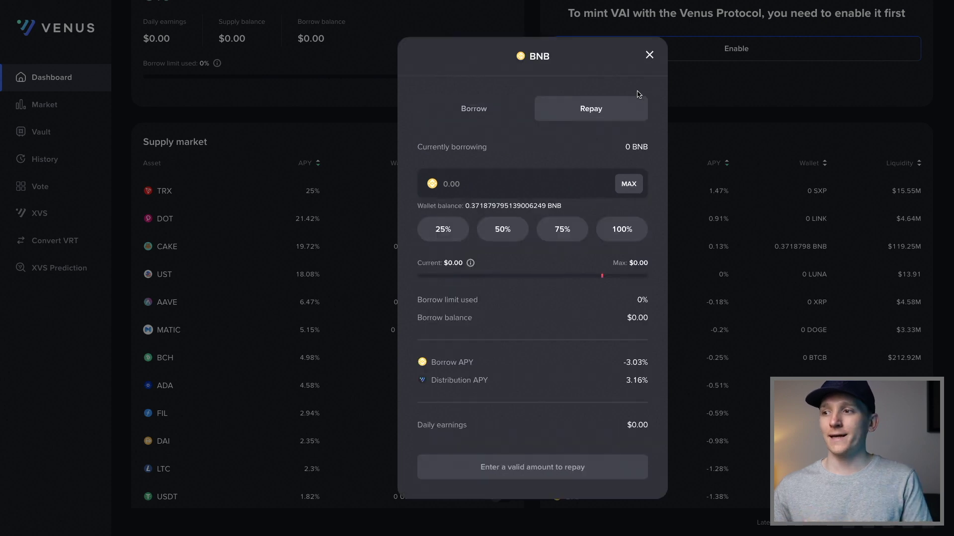
click(649, 55)
scroll(661, 149, up, 5)
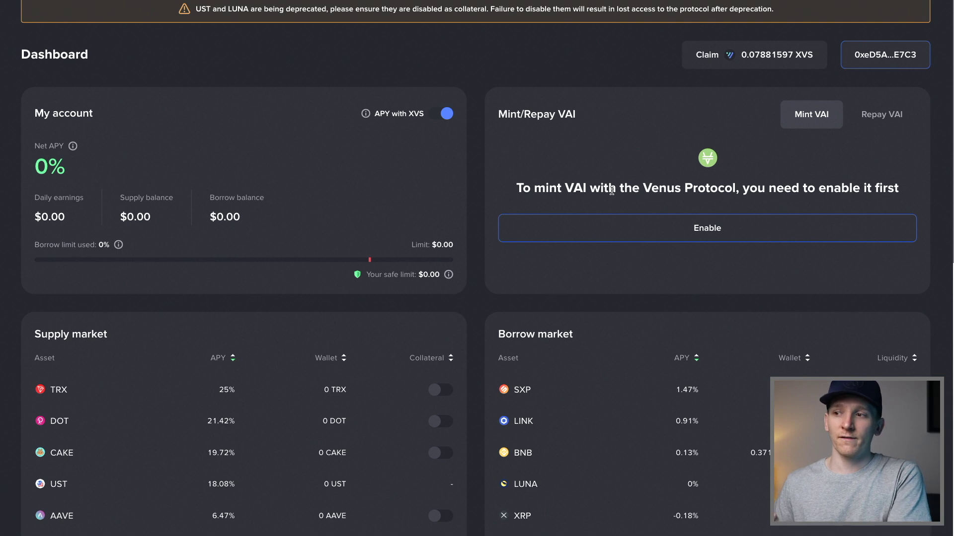
scroll(611, 190, down, 5)
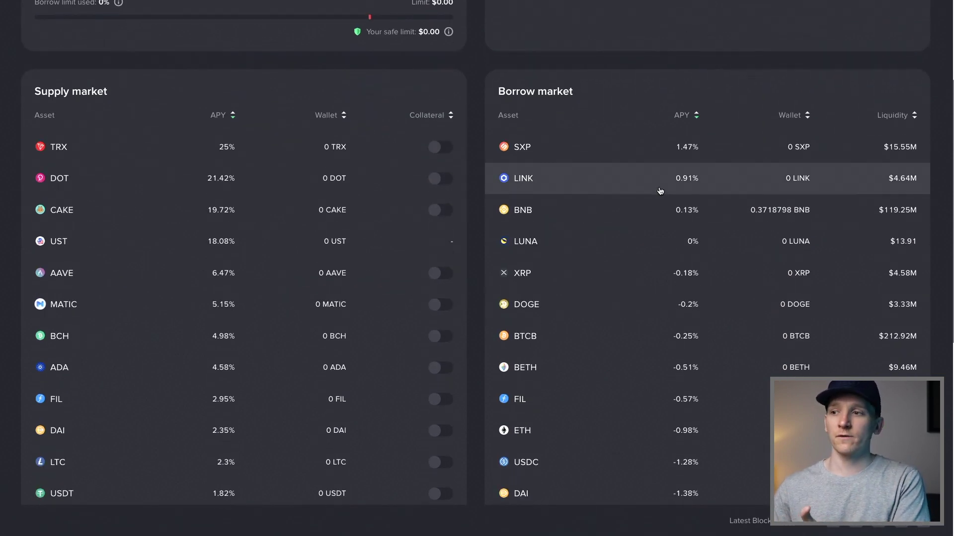
scroll(659, 191, up, 4)
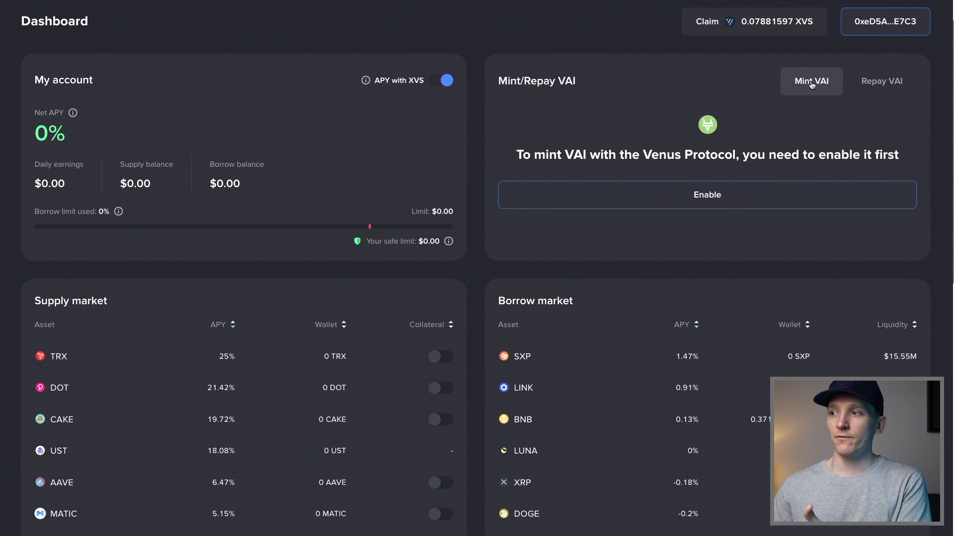
scroll(578, 265, down, 3)
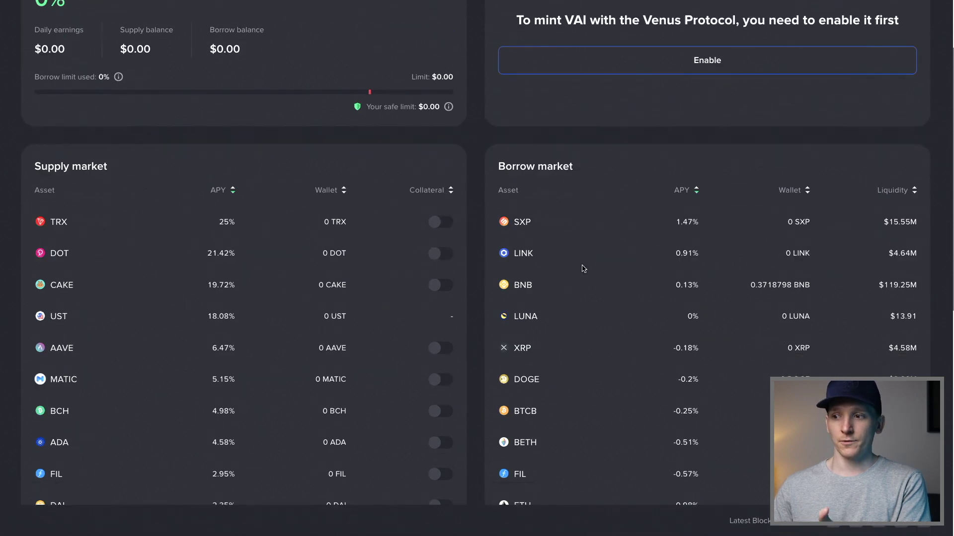
scroll(611, 364, up, 4)
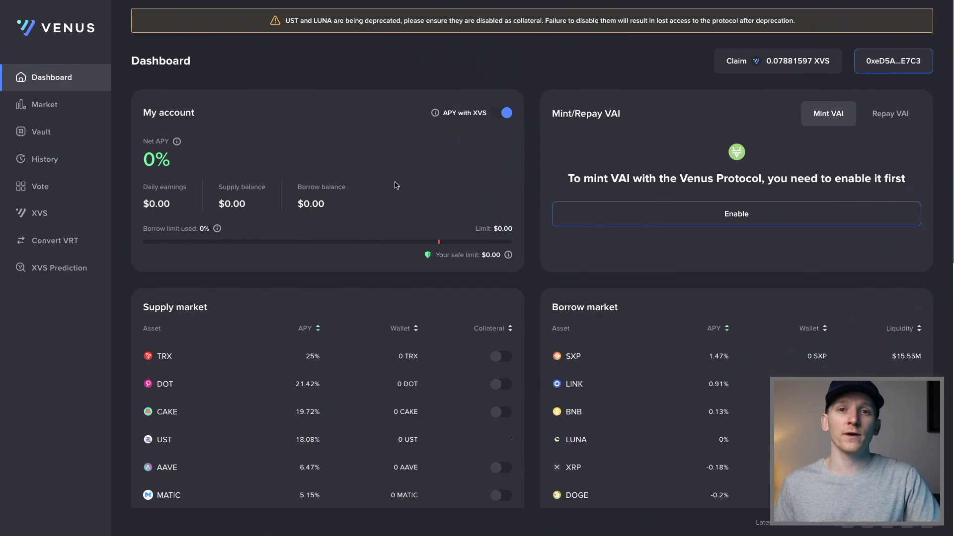
- Open the Vault page, examine the VAI, VRT and XVS staking pools and expand the XVS pool's staking details
click(48, 143)
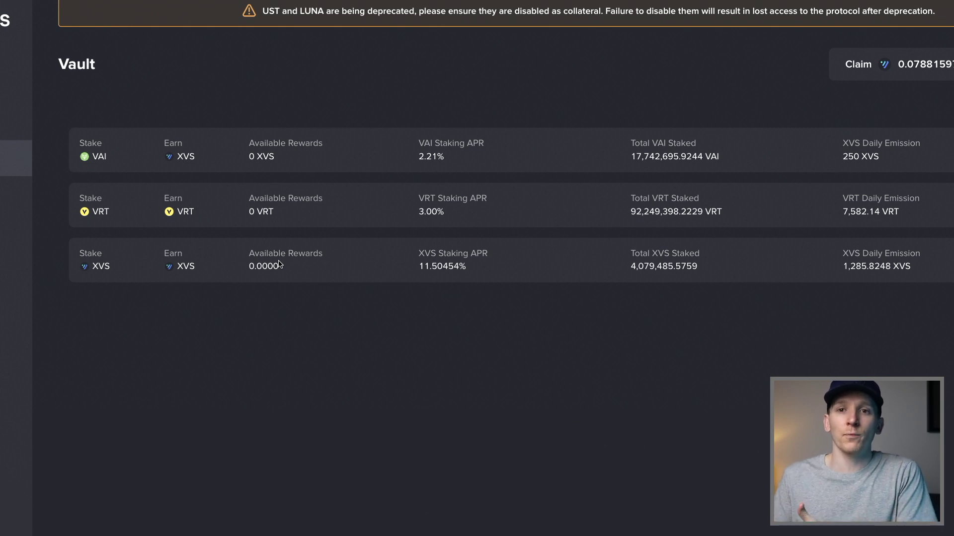
scroll(536, 282, down, 1)
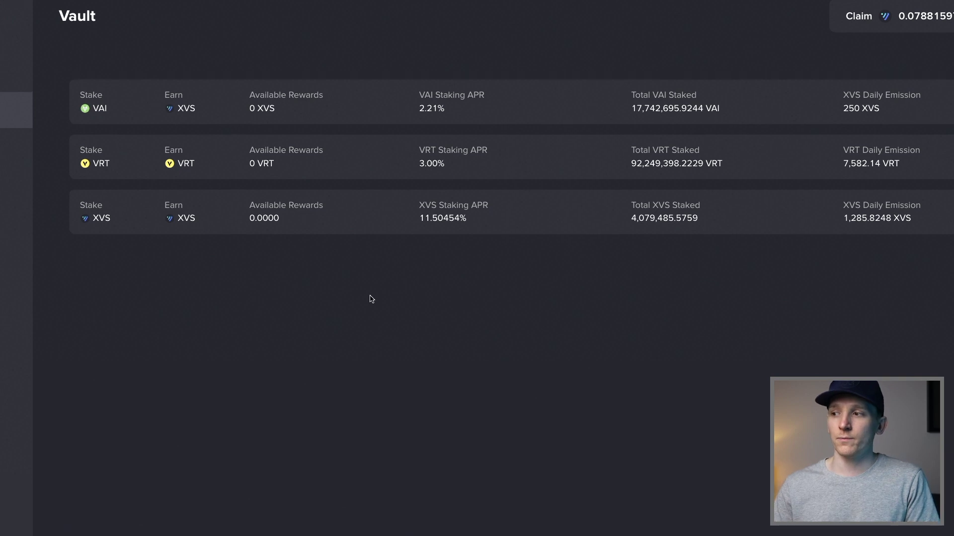
scroll(370, 298, up, 1)
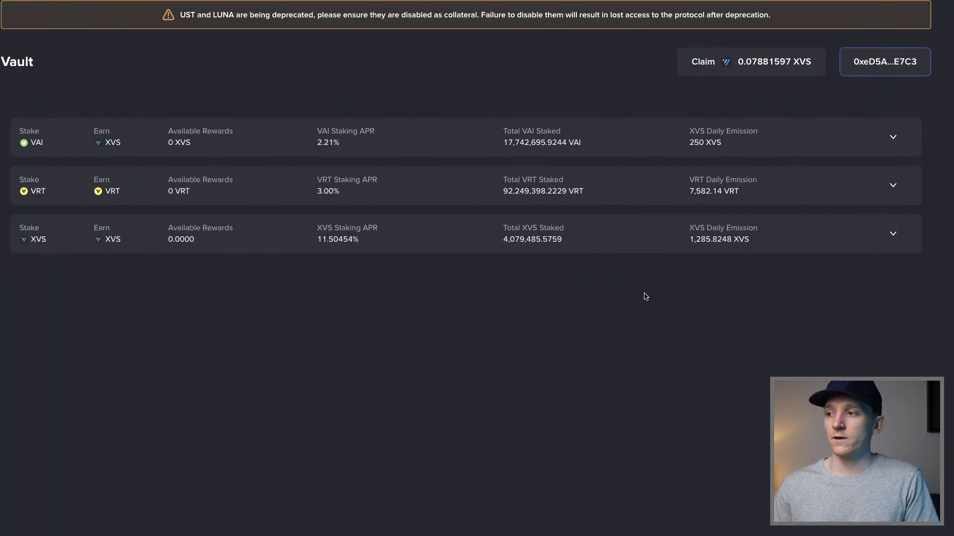
click(893, 236)
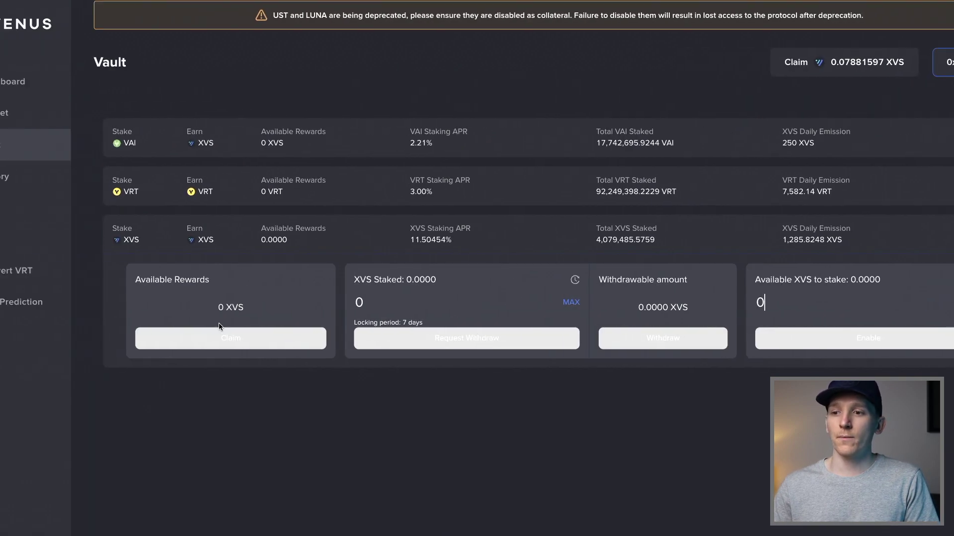